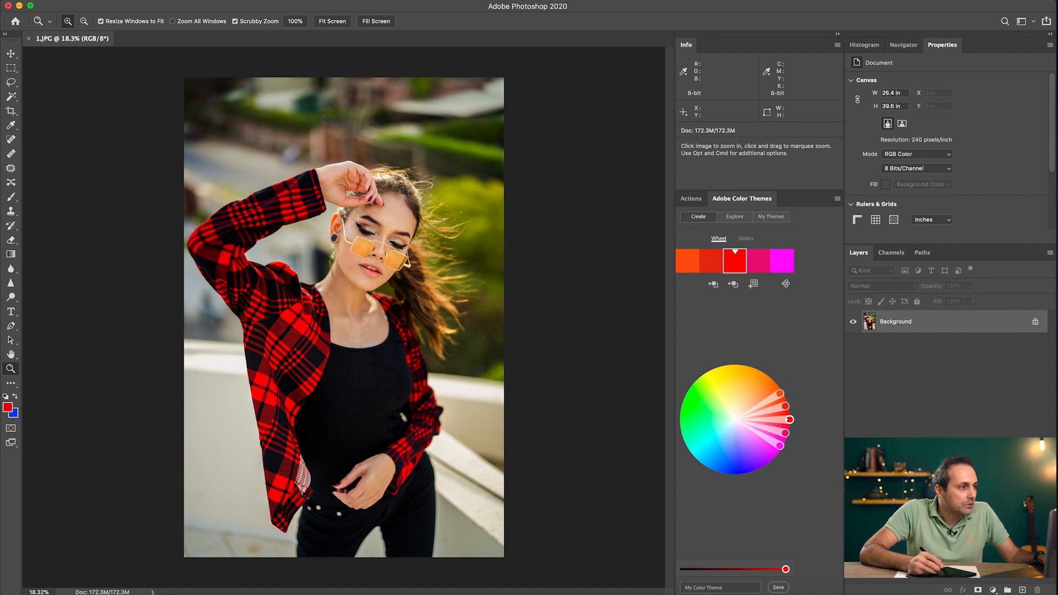
left_click(303, 1)
mouse_move(338, 1)
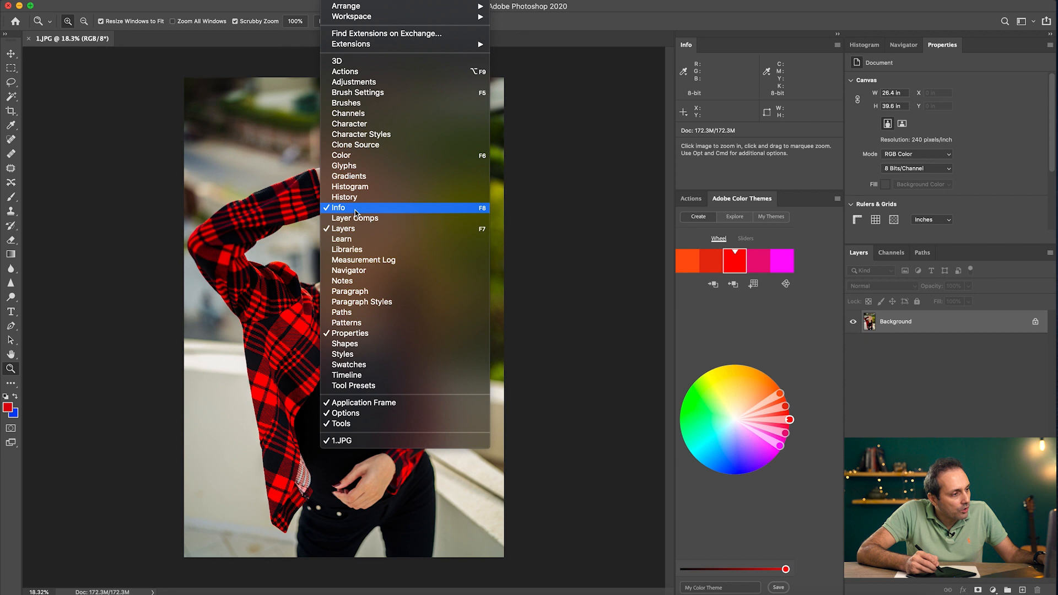
left_click(570, 62)
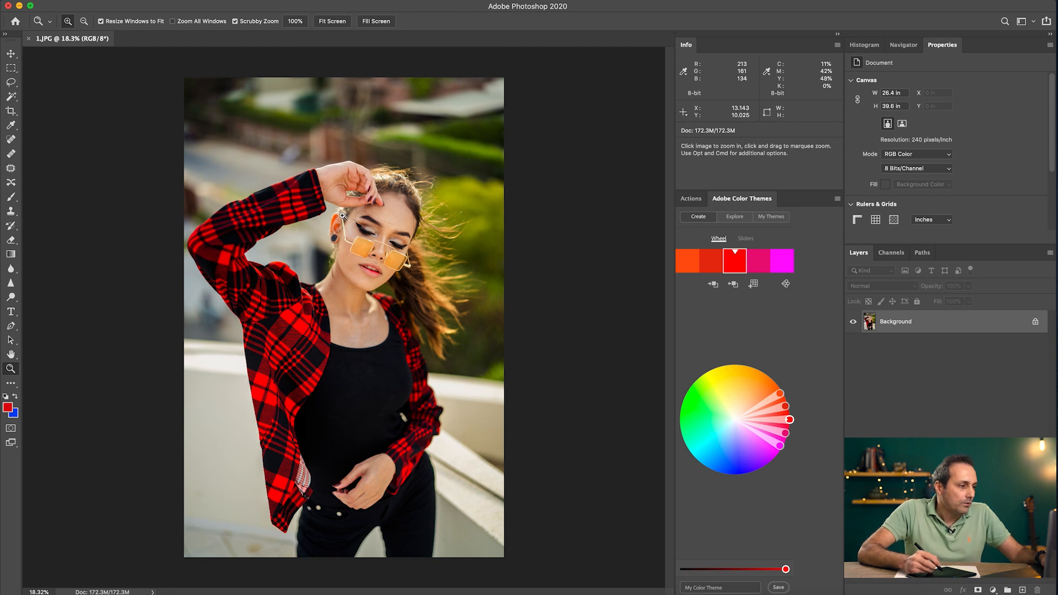
Add a Selective Color adjustment layer above the Background and target its Yellows range.
left_click_drag(366, 220, 381, 260)
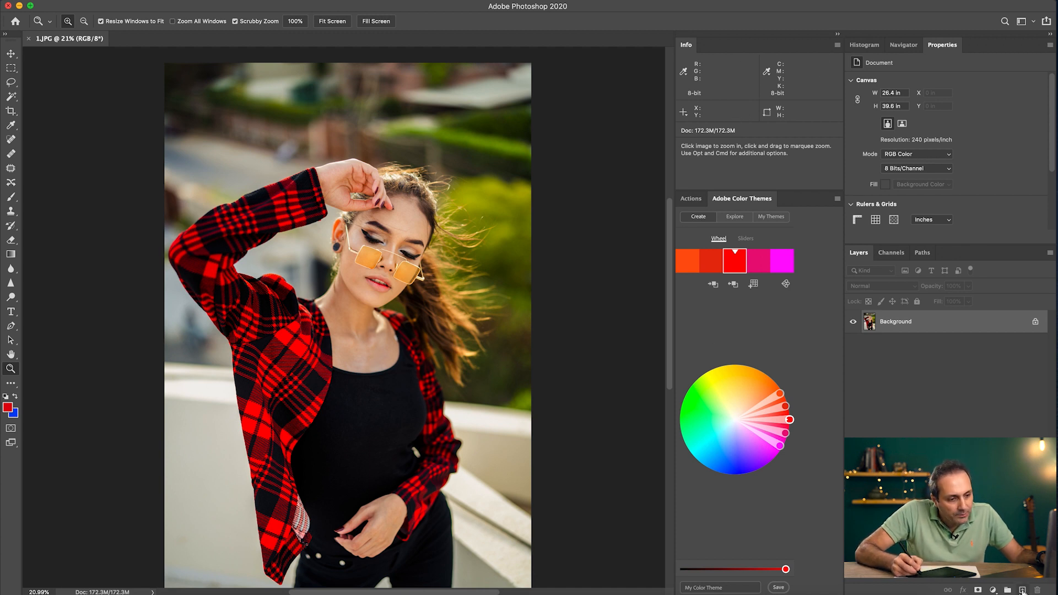
left_click(993, 591)
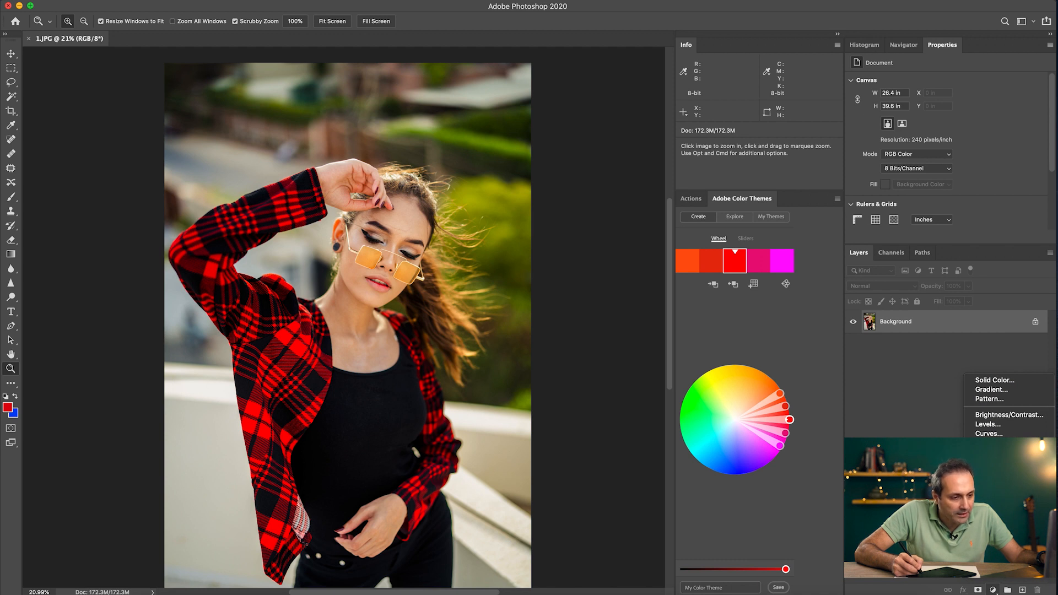
left_click(995, 568)
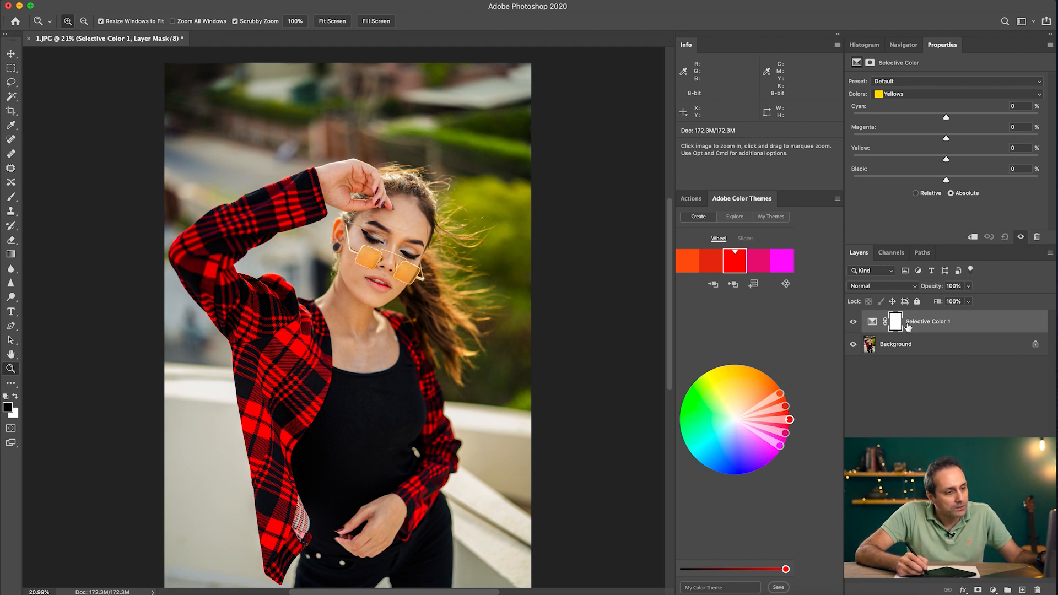
left_click(871, 323)
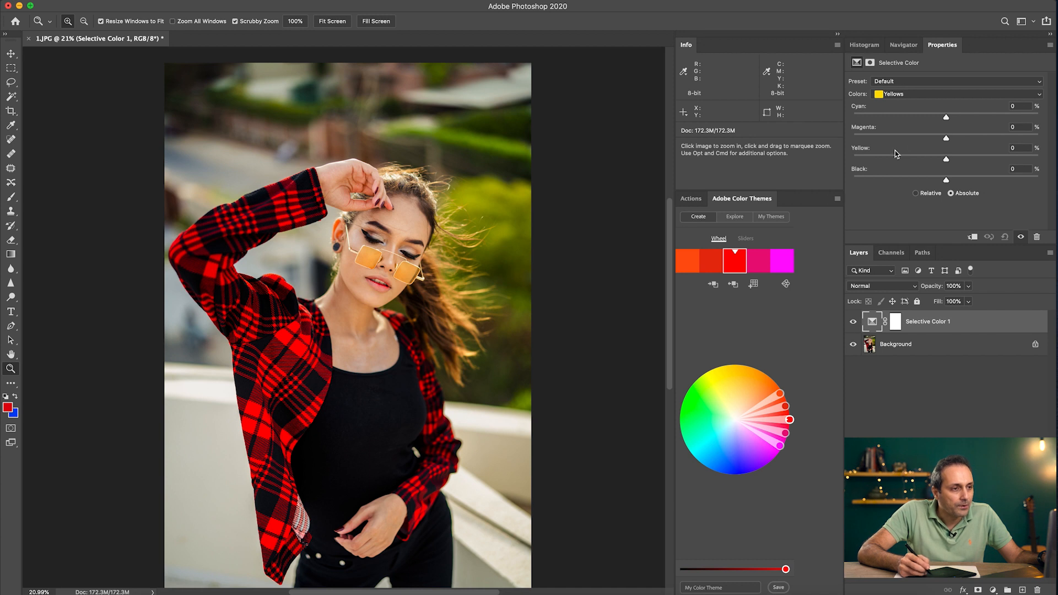
left_click(914, 95)
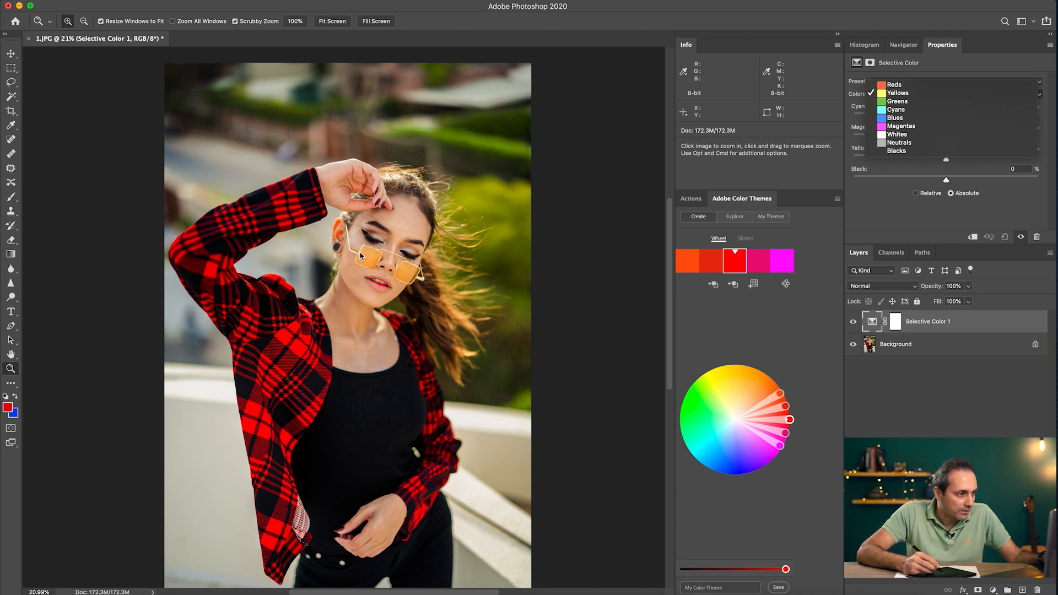
left_click(909, 95)
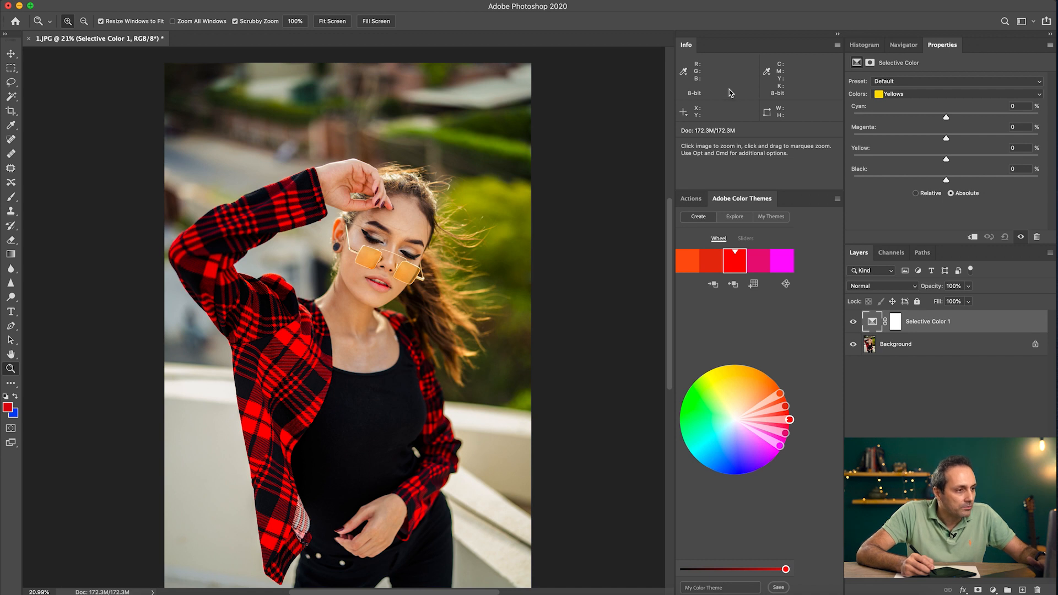
Inspect the skin's color values on the face up close with the Eyedropper and review its sample size options.
key("i")
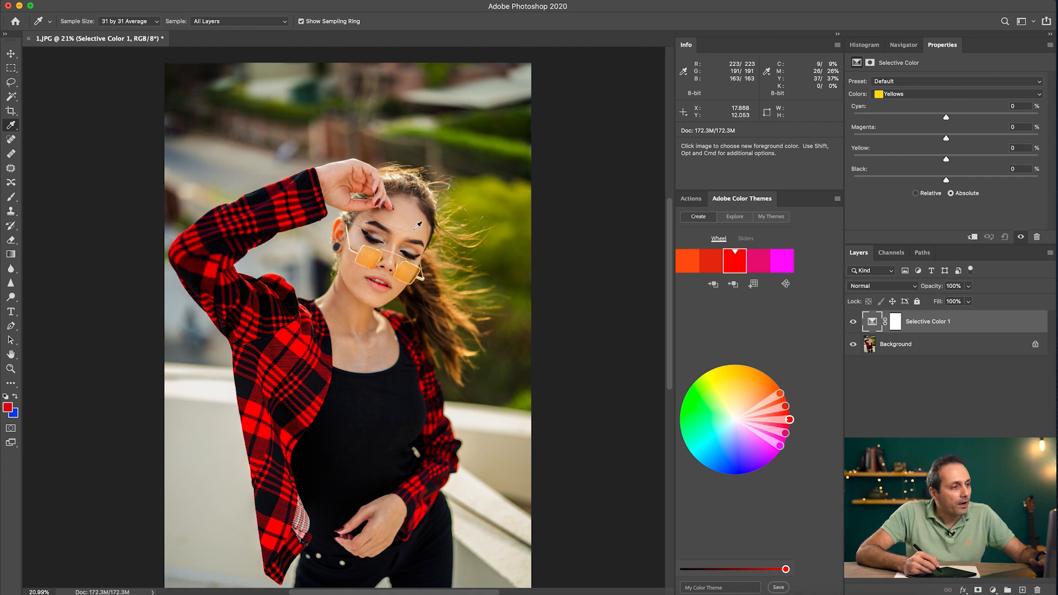
left_click(150, 21)
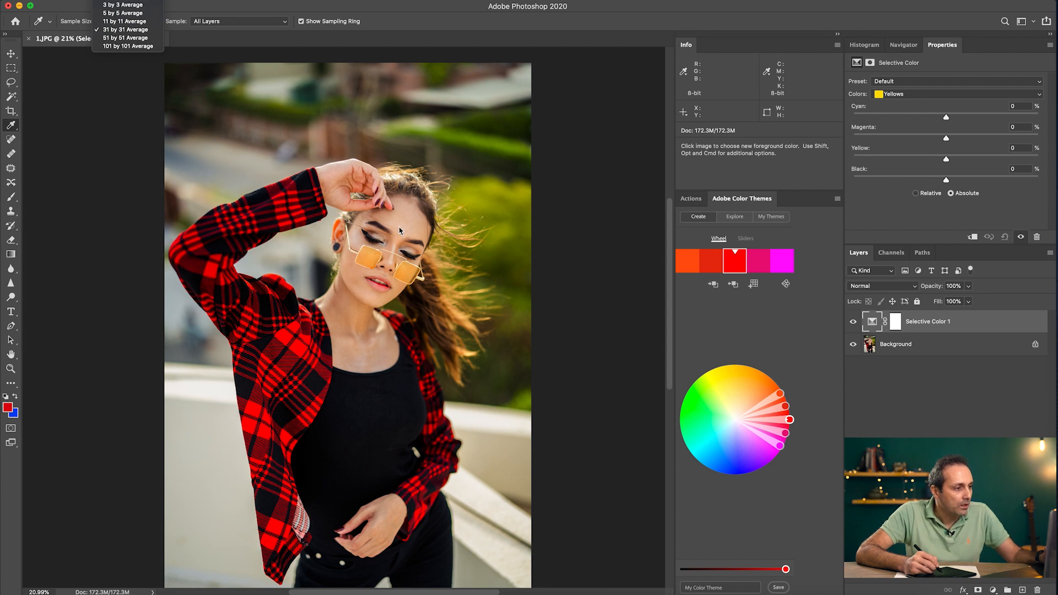
key("Escape")
key("z")
left_click_drag(399, 231, 454, 232)
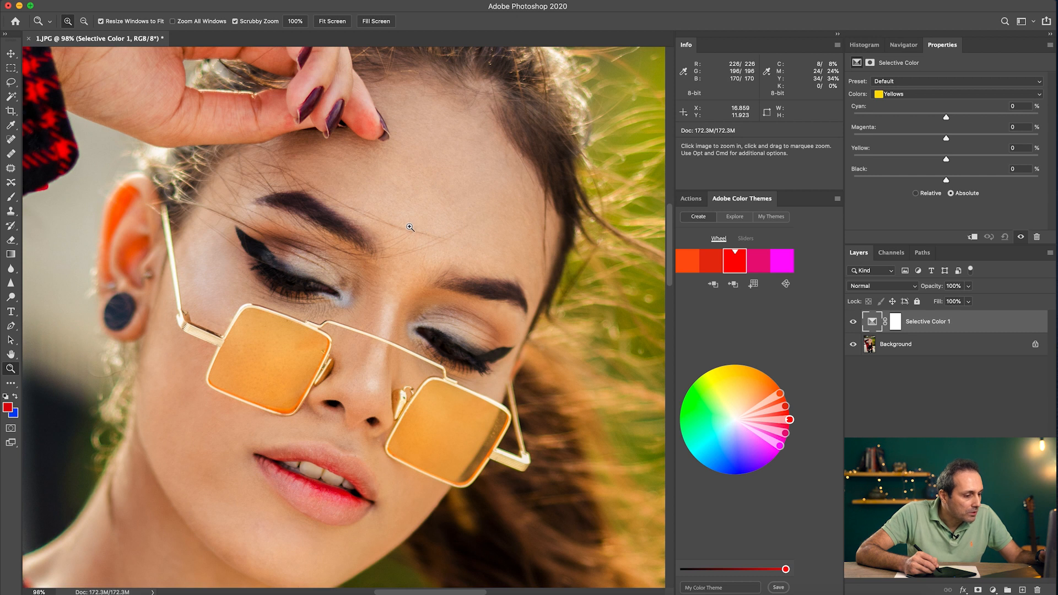
key("i")
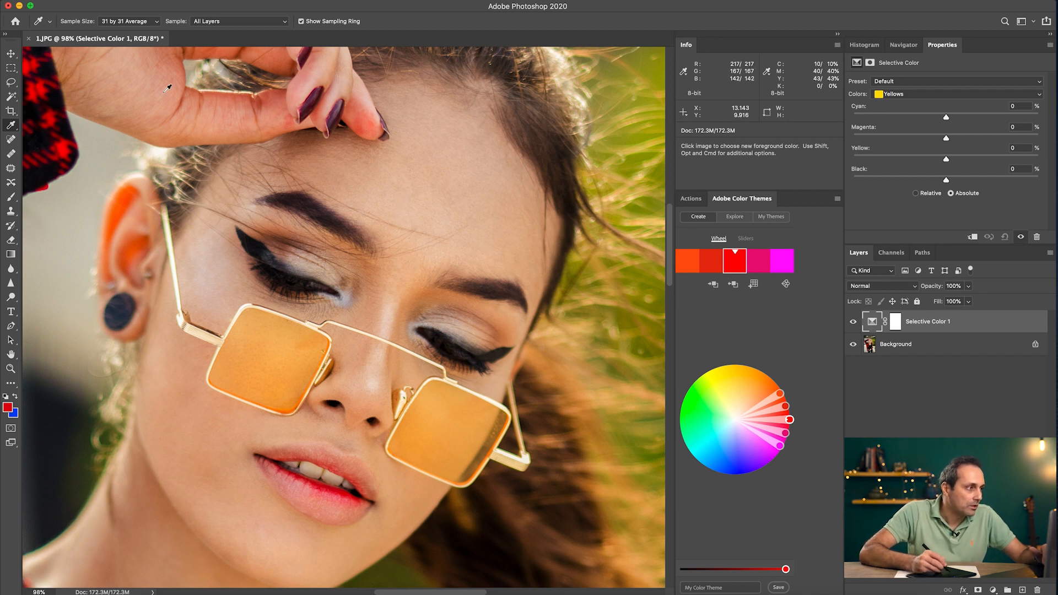
left_click(135, 24)
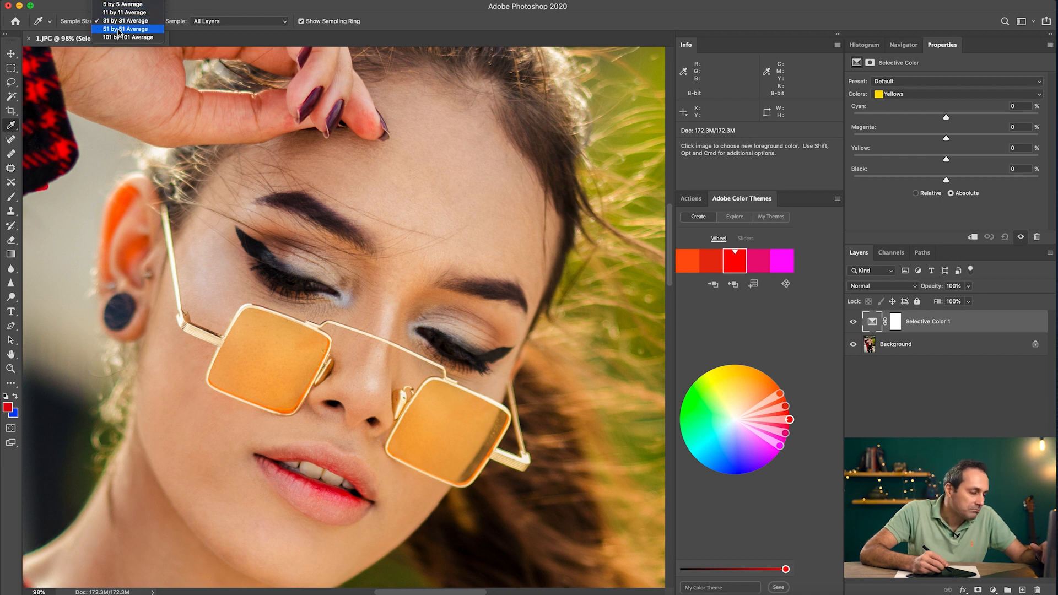
left_click(115, 38)
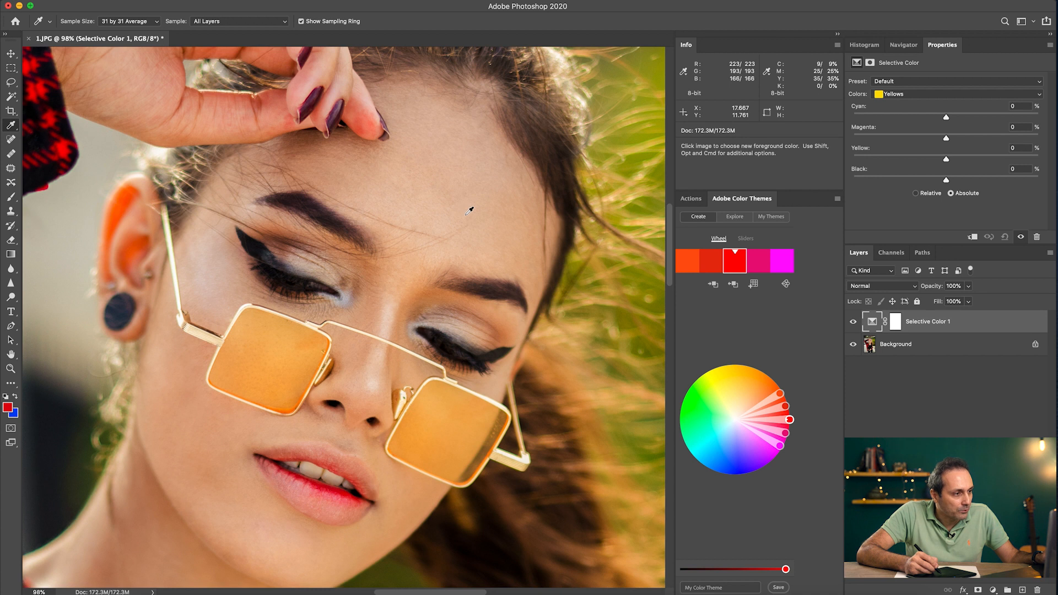
Place a color sampler point on the forehead to read its values and remove it again.
key("shift")
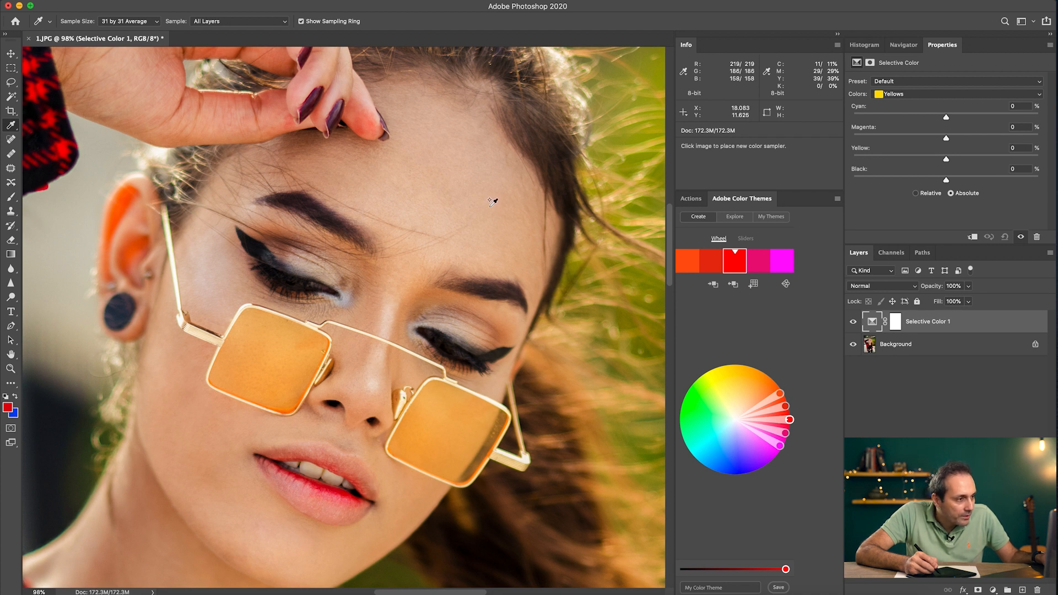
left_click(486, 208, "shift")
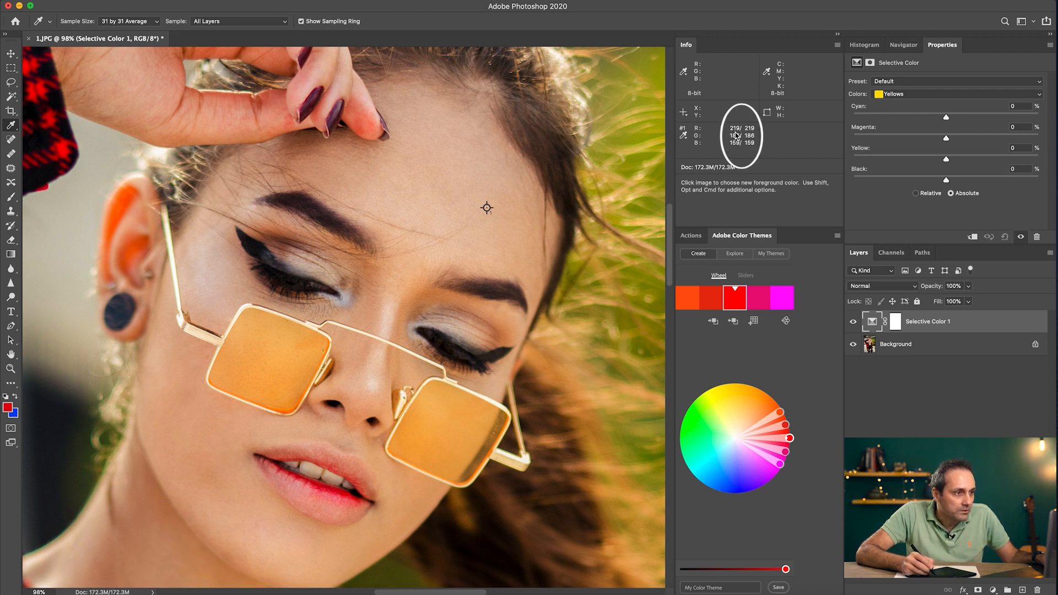
left_click(487, 208, "alt+shift")
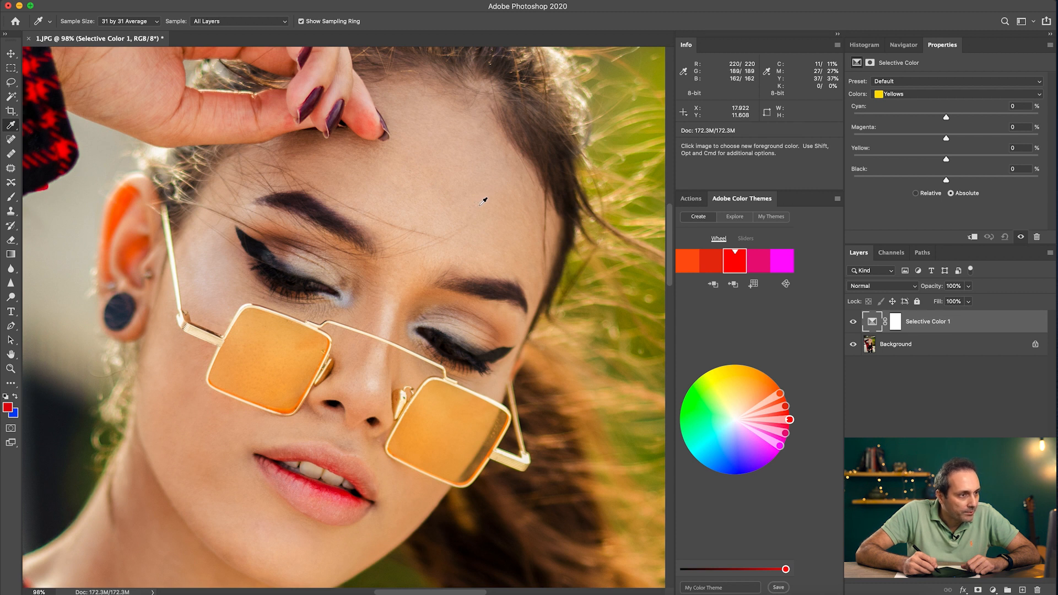
Set Yellow to -16% and Magenta to +10% in the Yellows range of the Selective Color adjustment.
left_click_drag(946, 161, 931, 161)
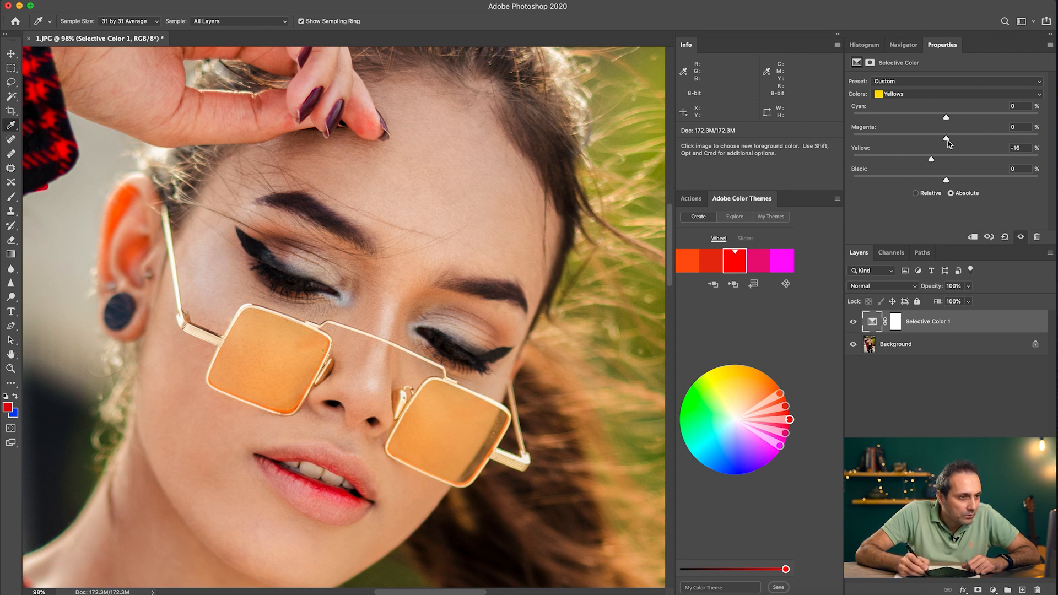
mouse_move(948, 141)
left_mouse_down()
mouse_move(925, 147)
mouse_move(957, 141)
left_mouse_up()
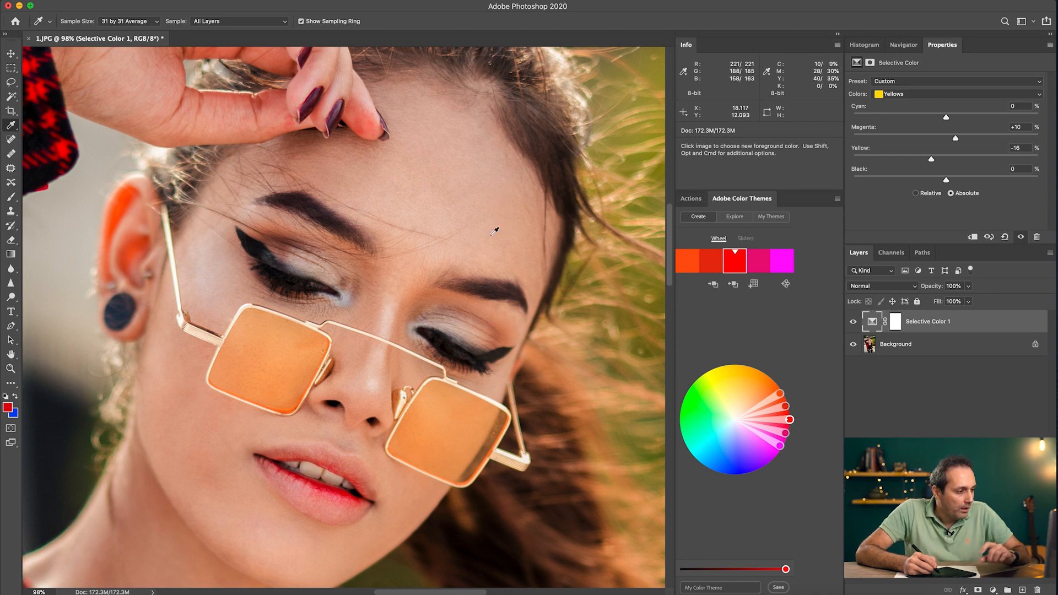
Compare the portrait with and without the Selective Color adjustment by toggling the layer's visibility, leaving it visible.
key("z")
left_click_drag(491, 233, 463, 263)
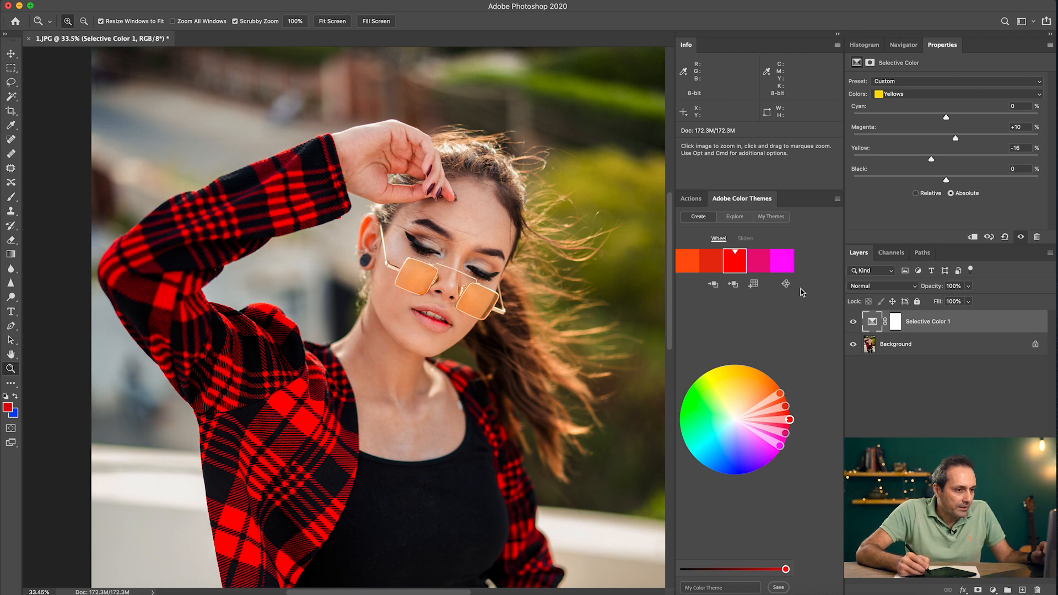
left_click(853, 325)
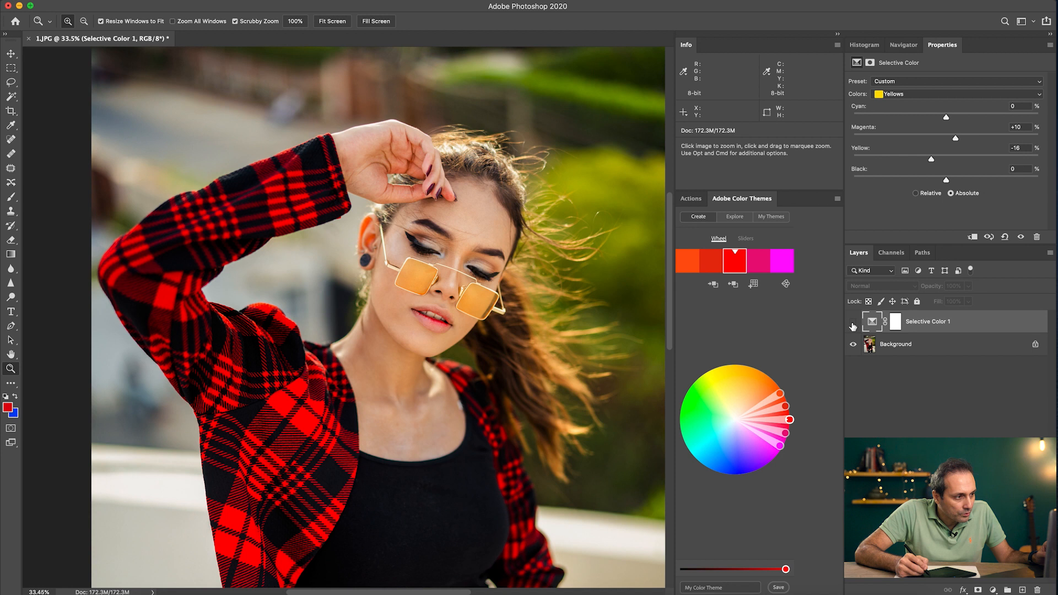
left_click(853, 325)
left_click(854, 324)
left_click(854, 321)
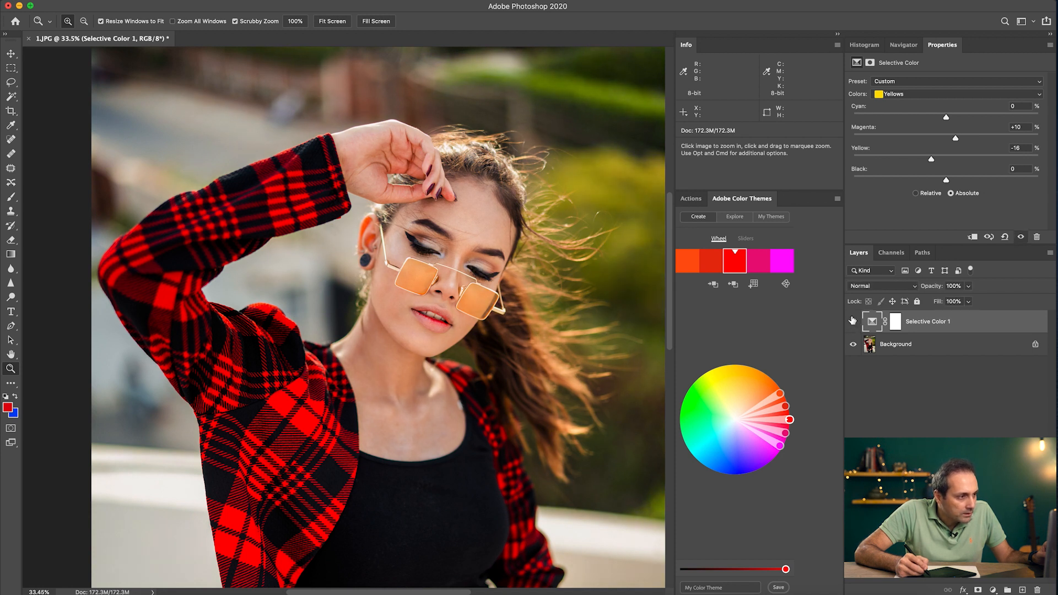
left_click(854, 321)
left_click(856, 324)
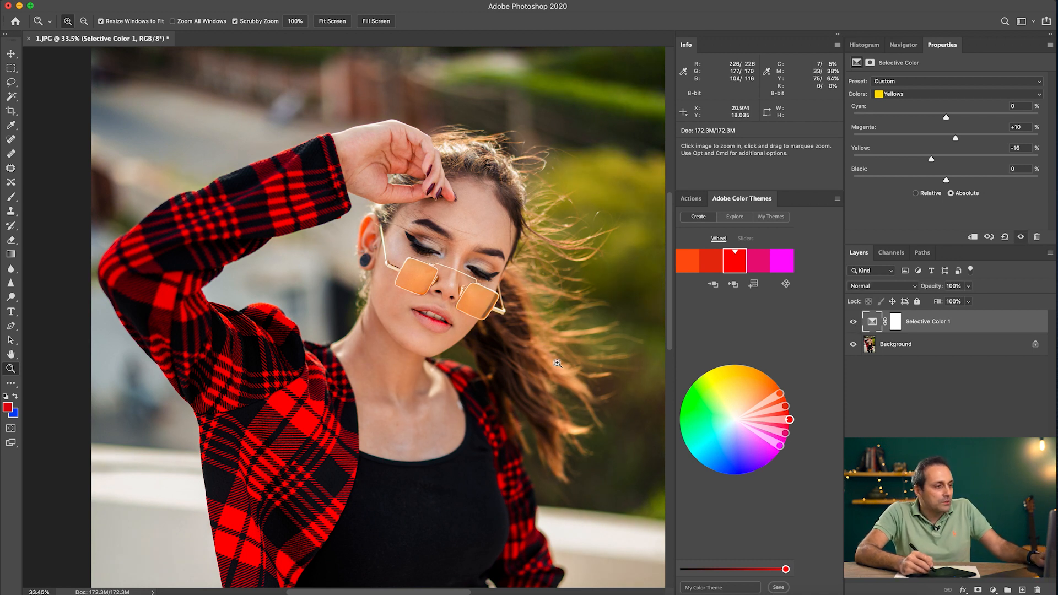
left_click_drag(598, 337, 577, 346)
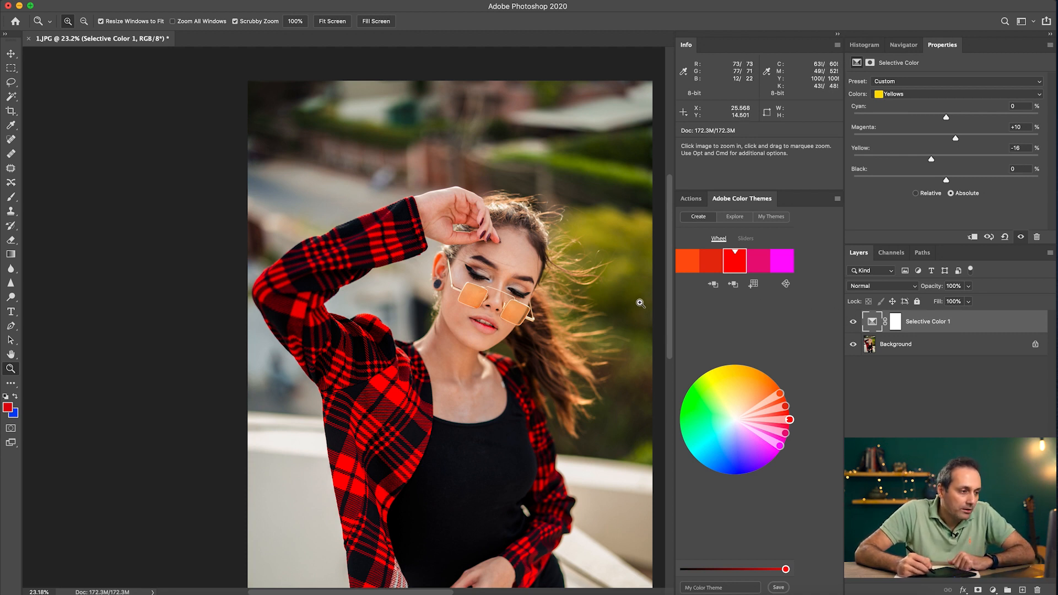
left_click(856, 322)
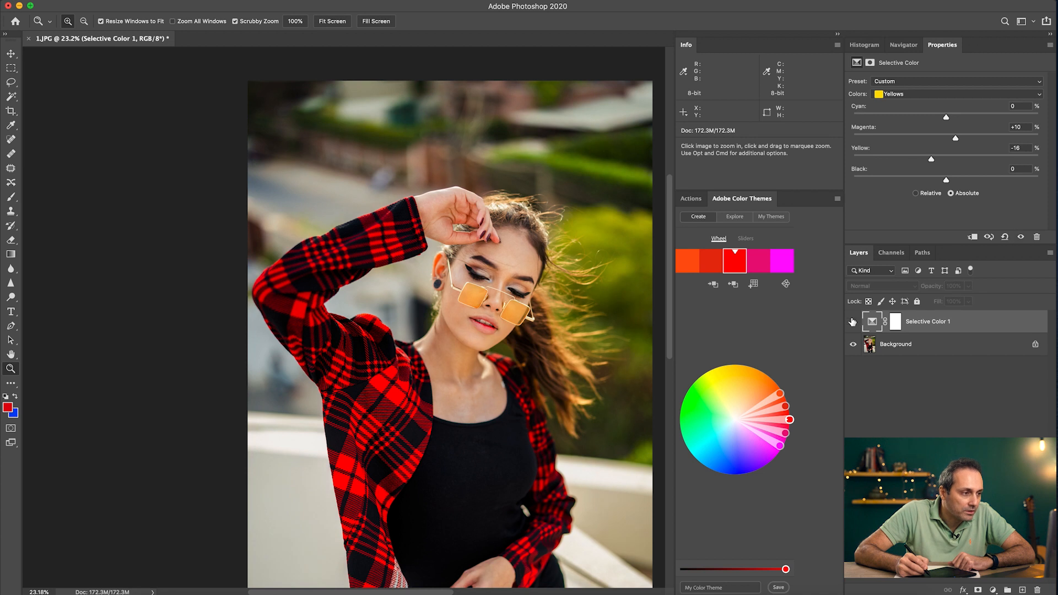
left_click(853, 321)
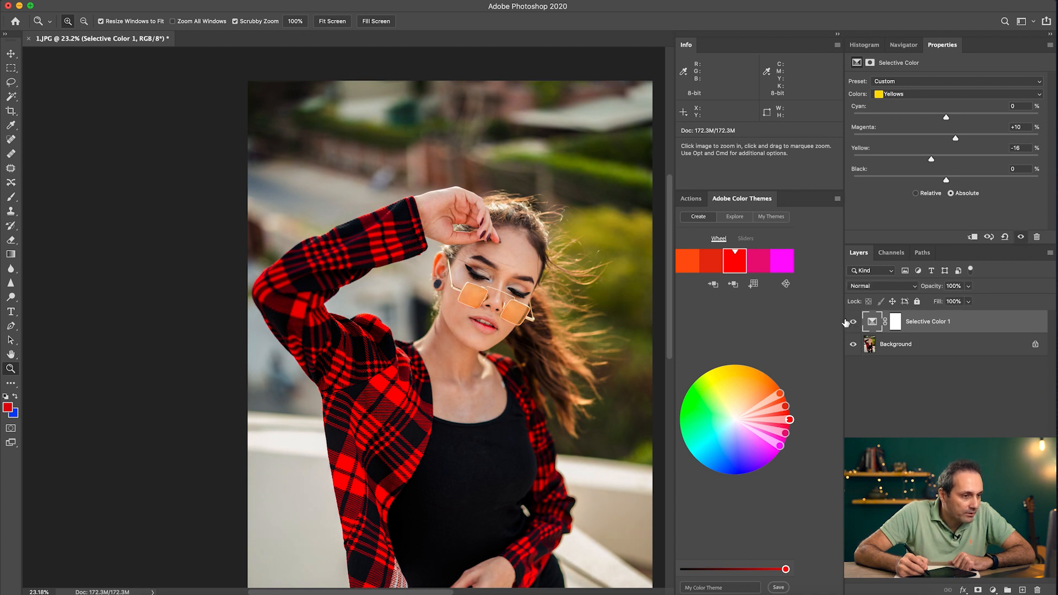
left_click(853, 322)
left_click(852, 322)
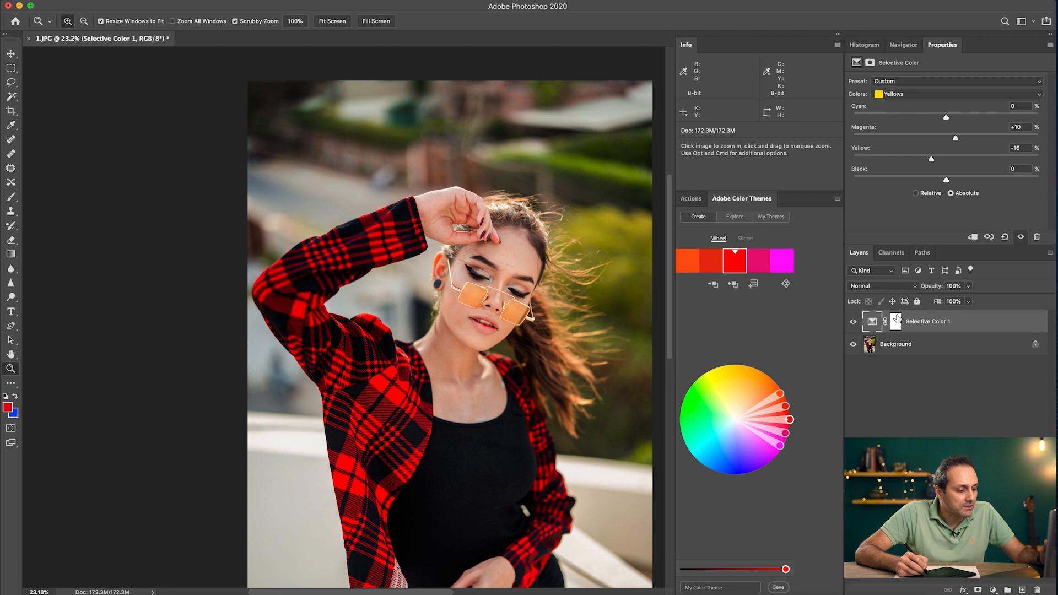
Invert the Selective Color layer's mask to black.
left_click(896, 323)
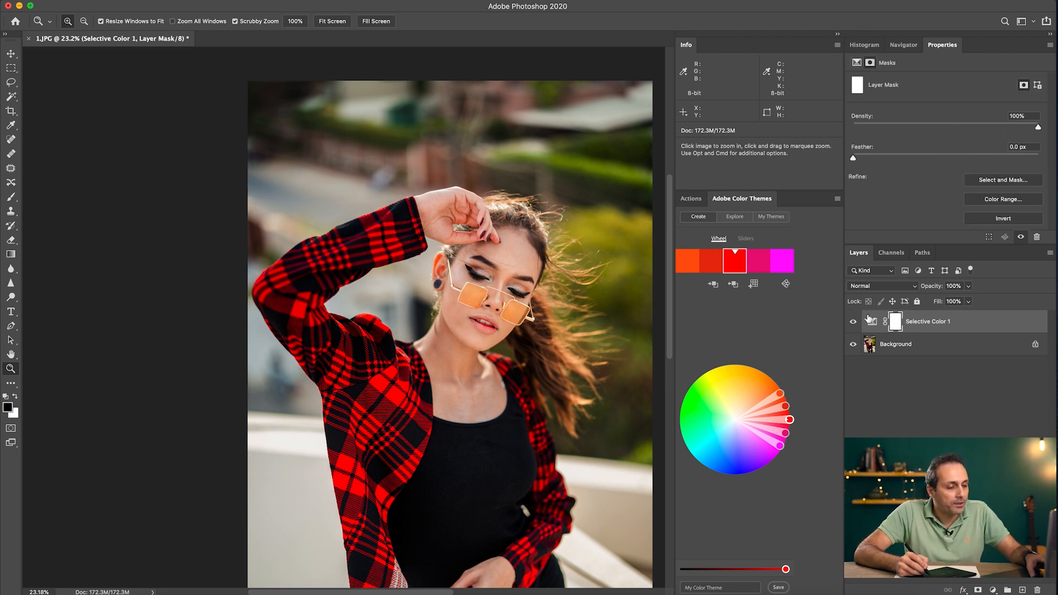
key("super+i")
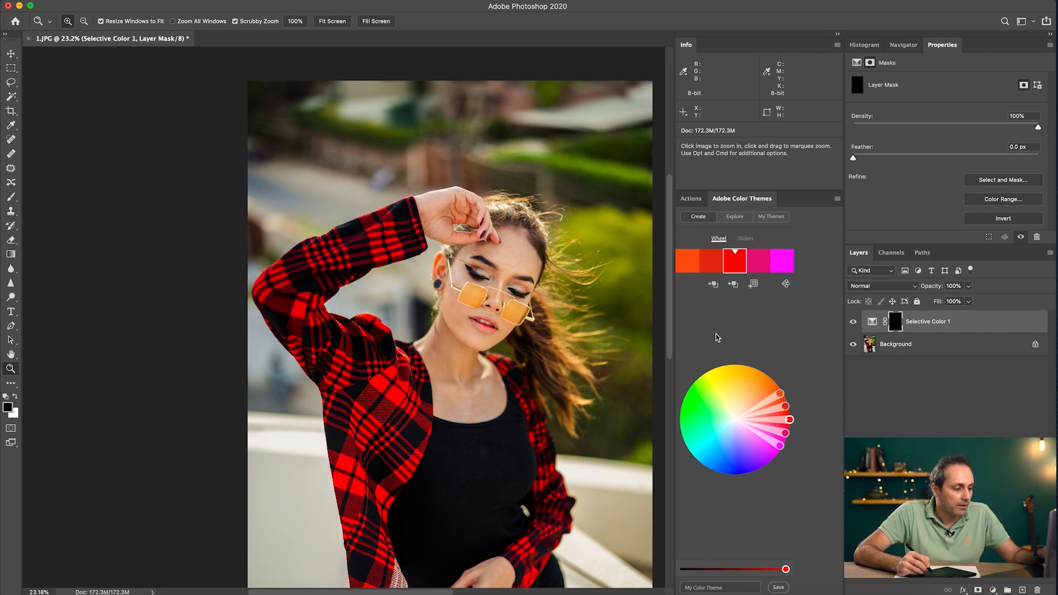
Paint white at 13% flow on the Selective Color layer's mask over the woman's face, neck and hands.
key("b")
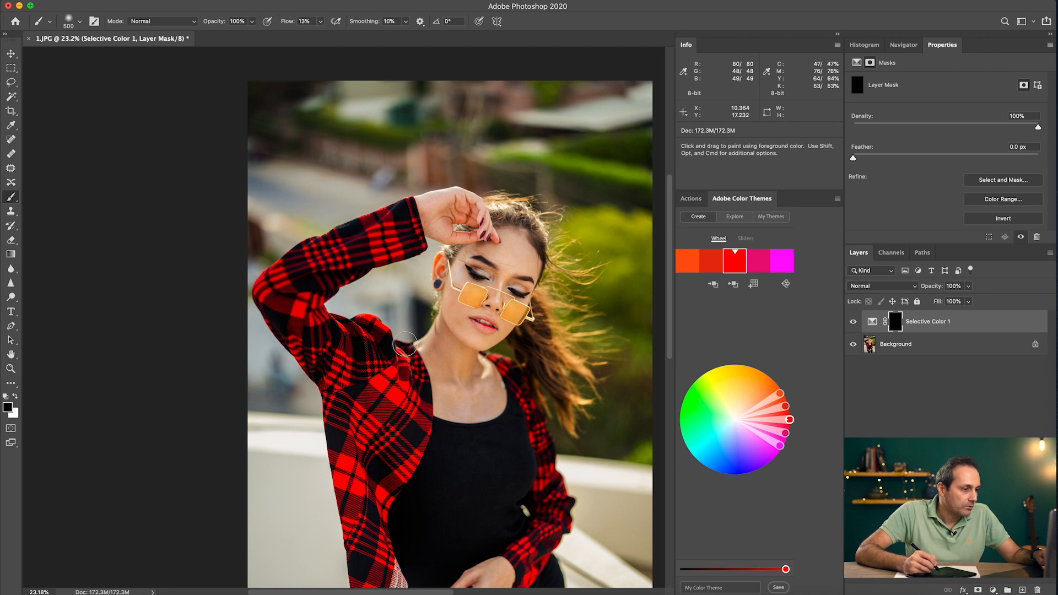
key("x")
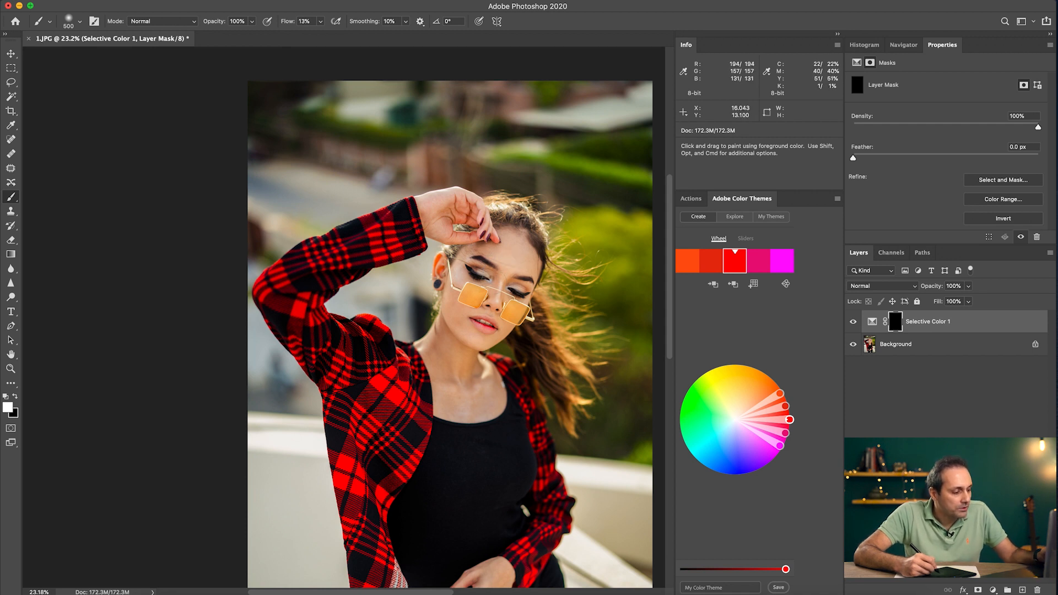
key("z")
left_click_drag(500, 279, 493, 279)
key("b")
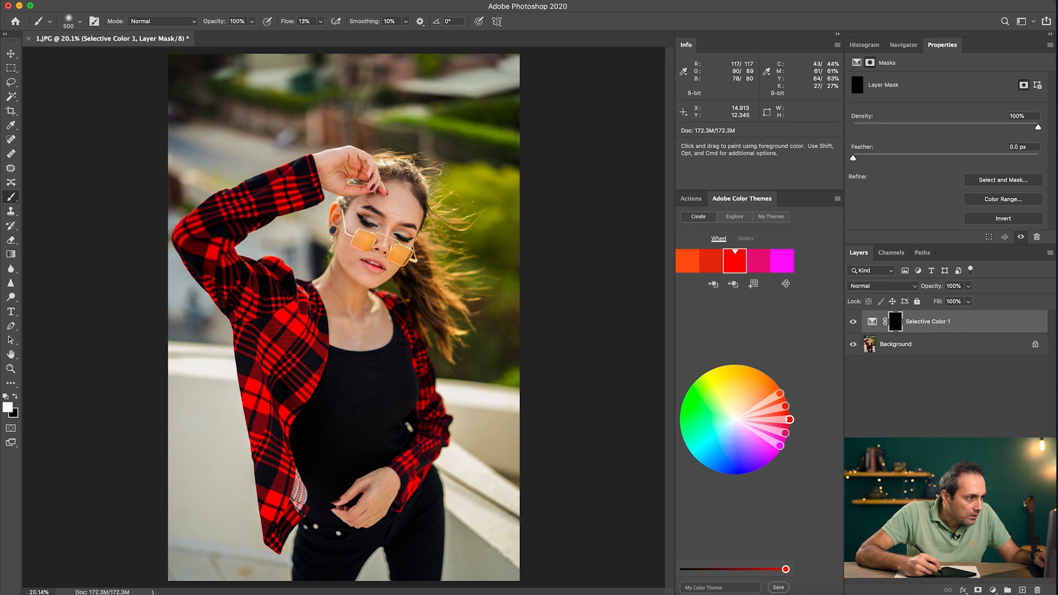
left_click_drag(411, 205, 374, 280)
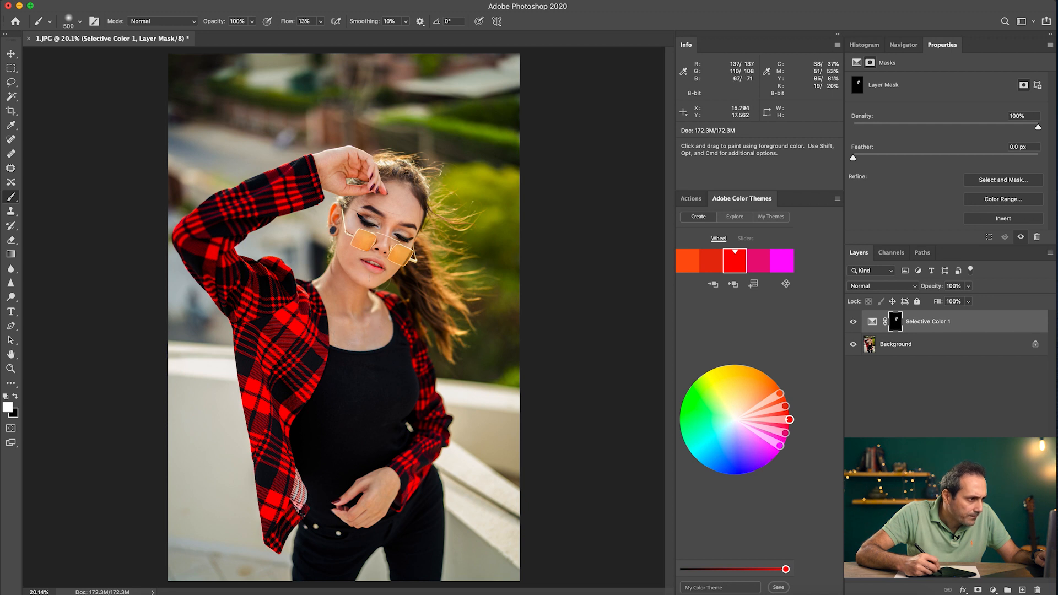
left_click_drag(380, 276, 401, 211)
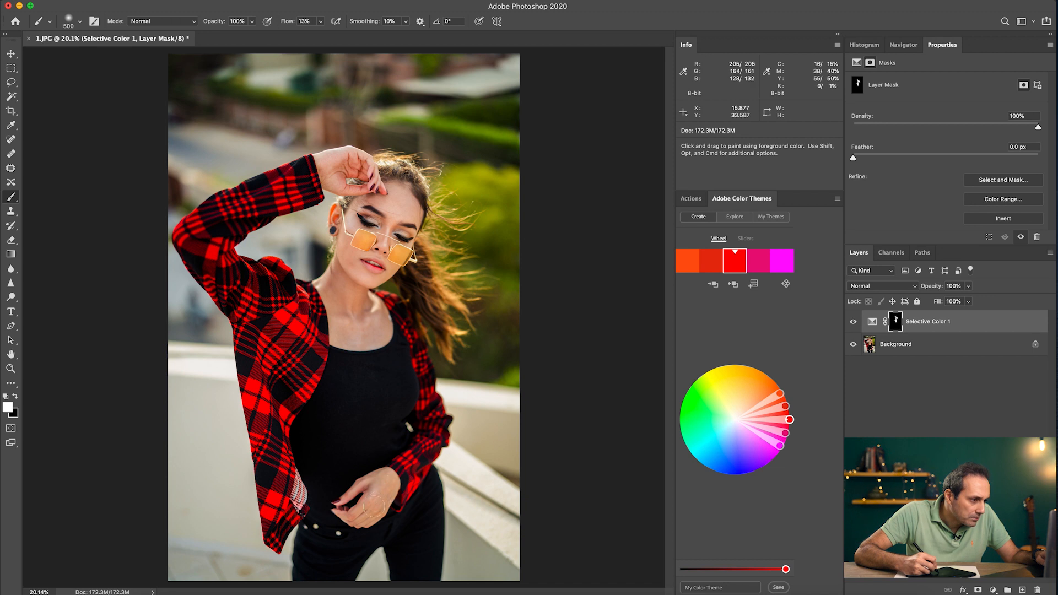
left_click_drag(384, 494, 351, 521)
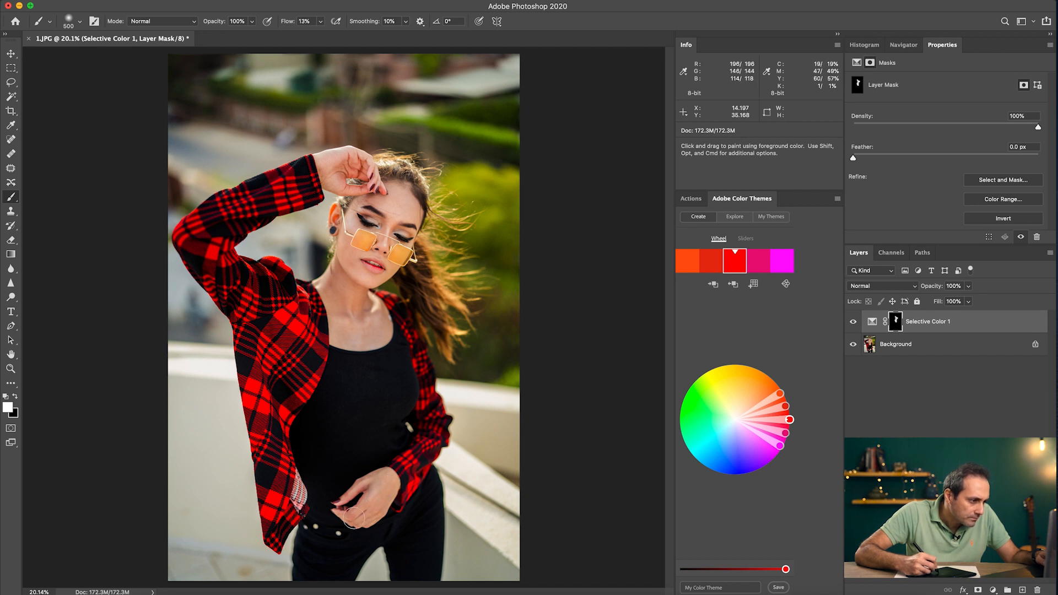
Compare the face with and without the masked Selective Color adjustment by toggling the layer's visibility.
left_click(853, 323)
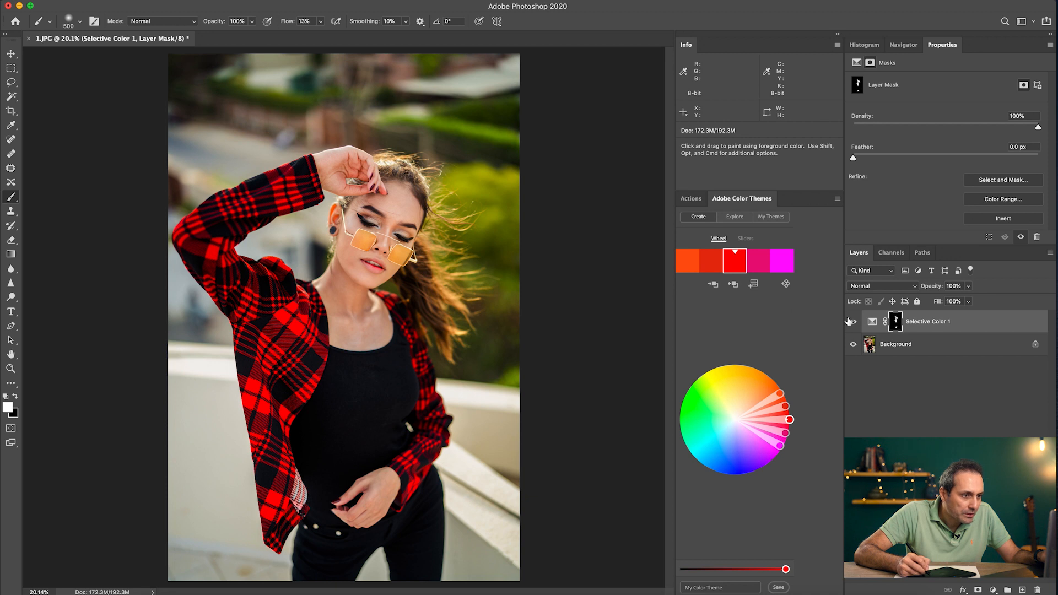
key("z")
left_click_drag(442, 289, 711, 282)
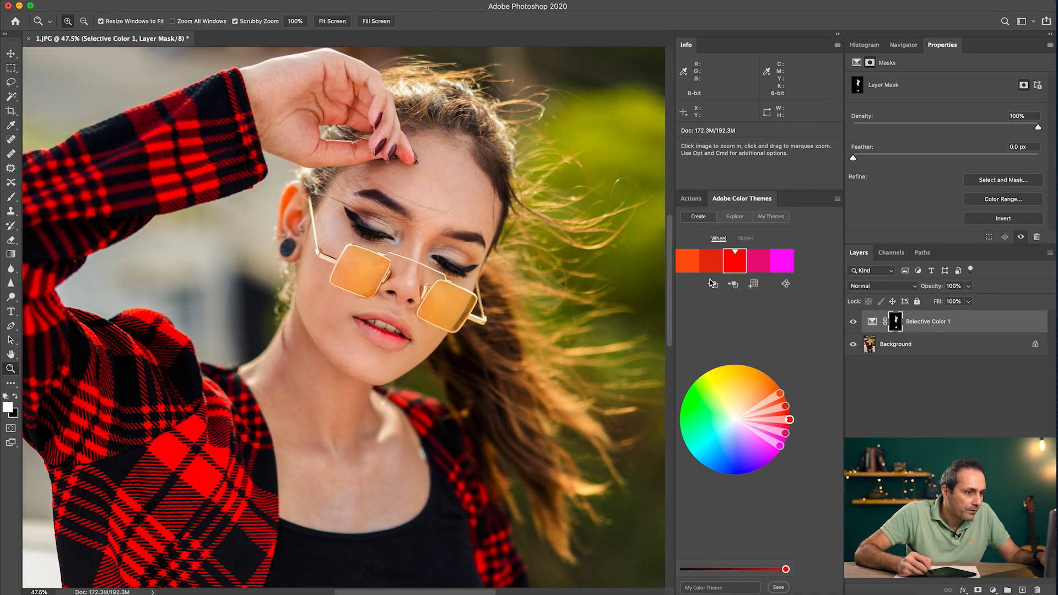
left_click(854, 323)
left_click(854, 324)
left_click(852, 327)
left_click(852, 329)
left_click(852, 332)
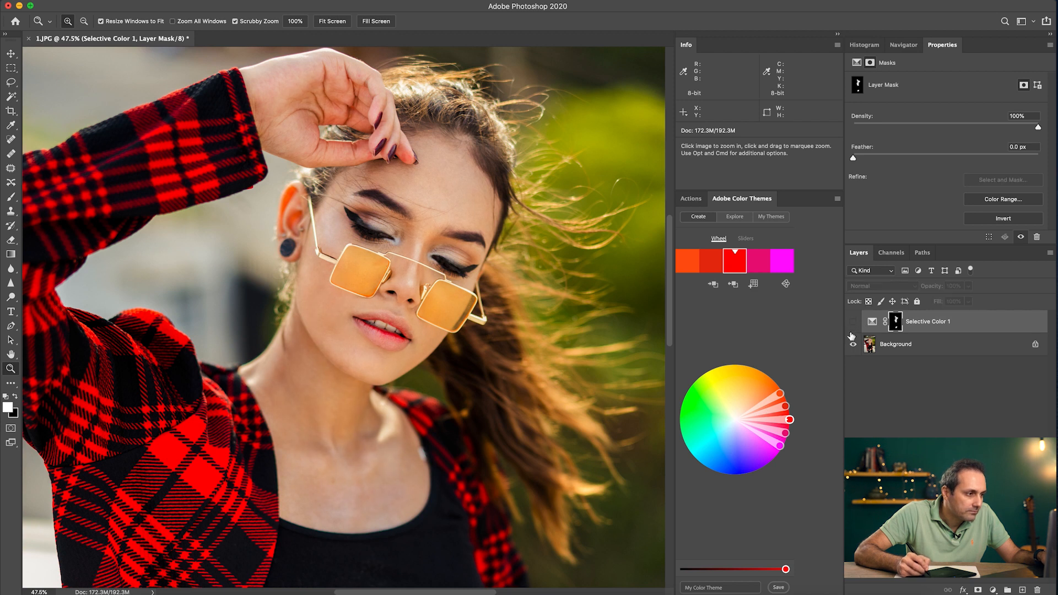
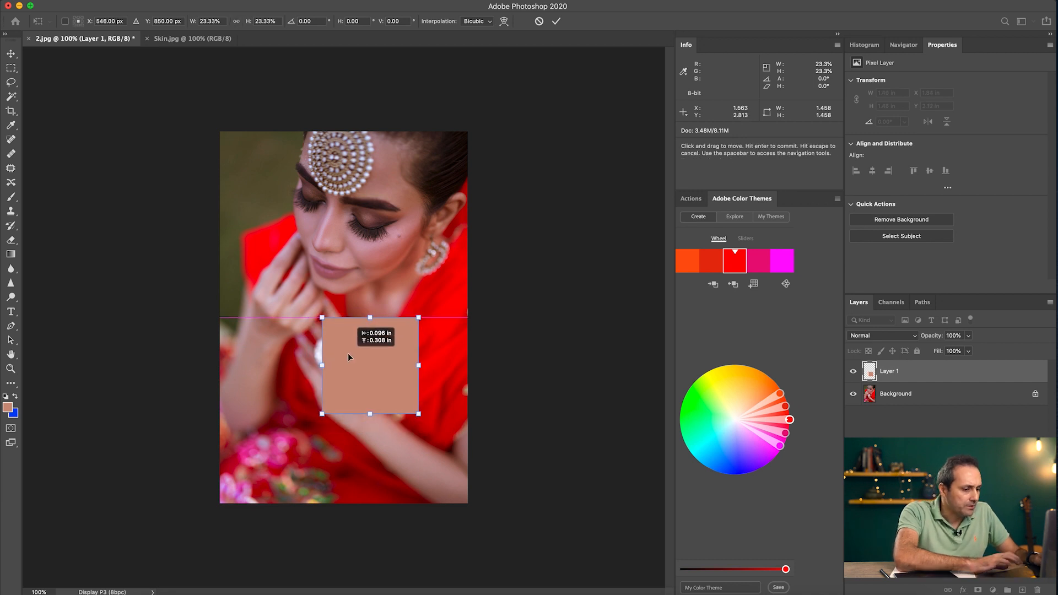
Commit the skin-tone swatch at 23.33% scale below the woman's face in 2.jpg and pick up the Eyedropper.
key("Return")
key("i")
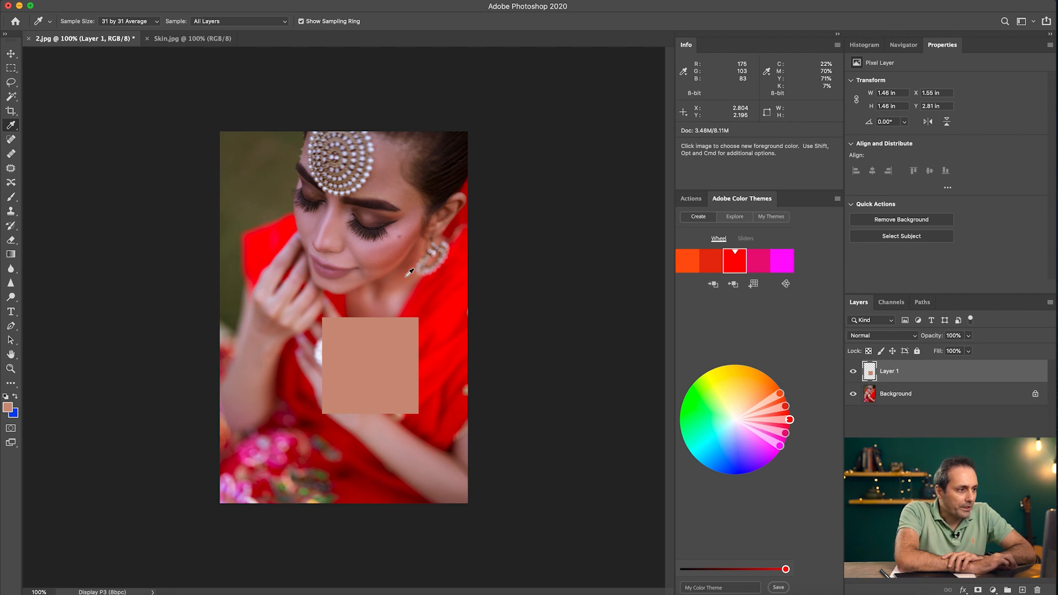
Lasso a strip of skin from the forehead down to the cheek on the Background layer and copy it to a new layer.
left_click(912, 391)
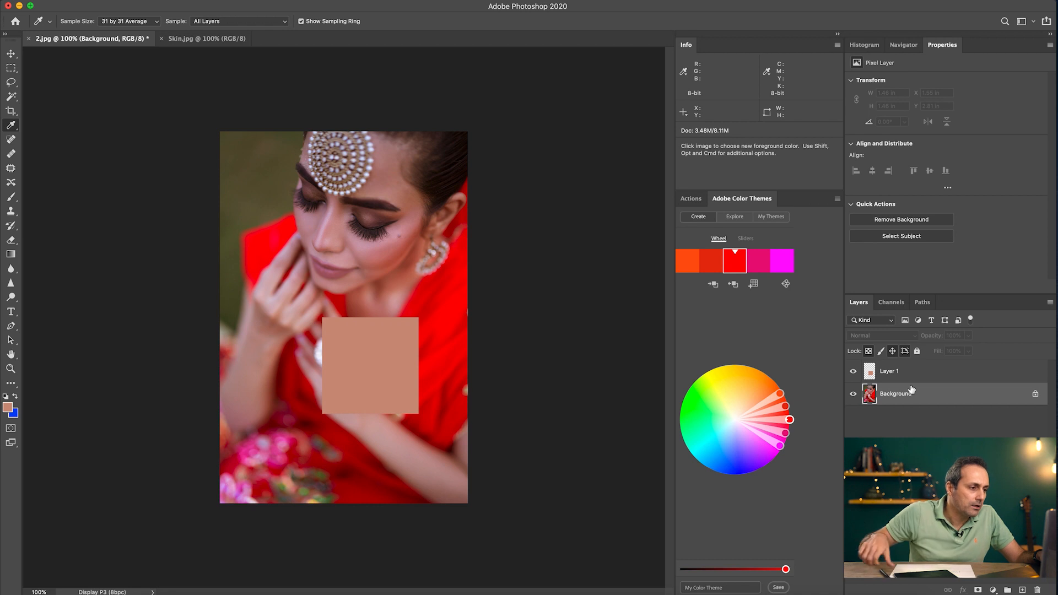
left_click(15, 88)
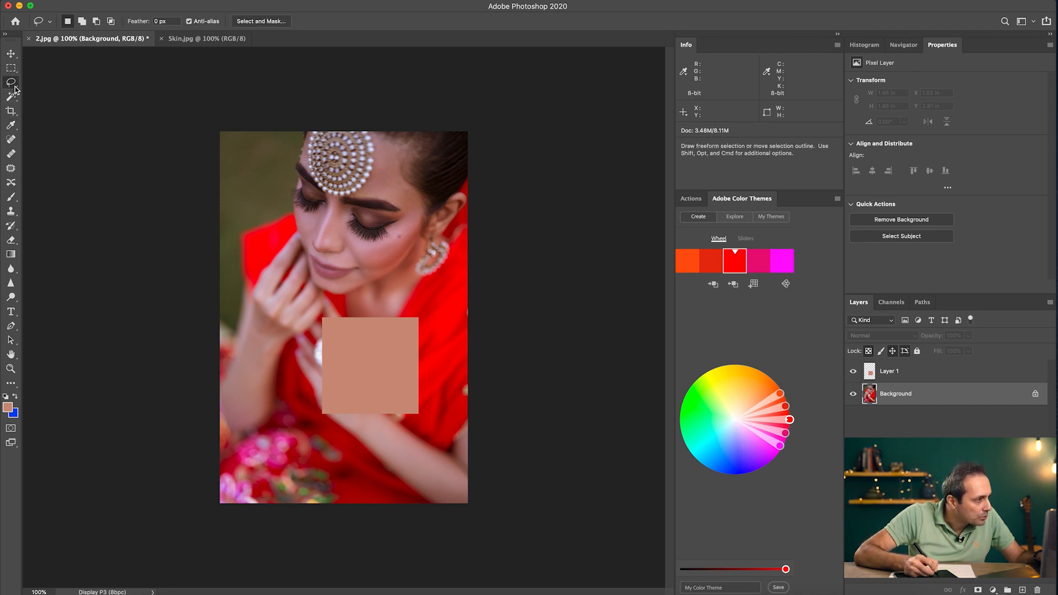
right_click(14, 88)
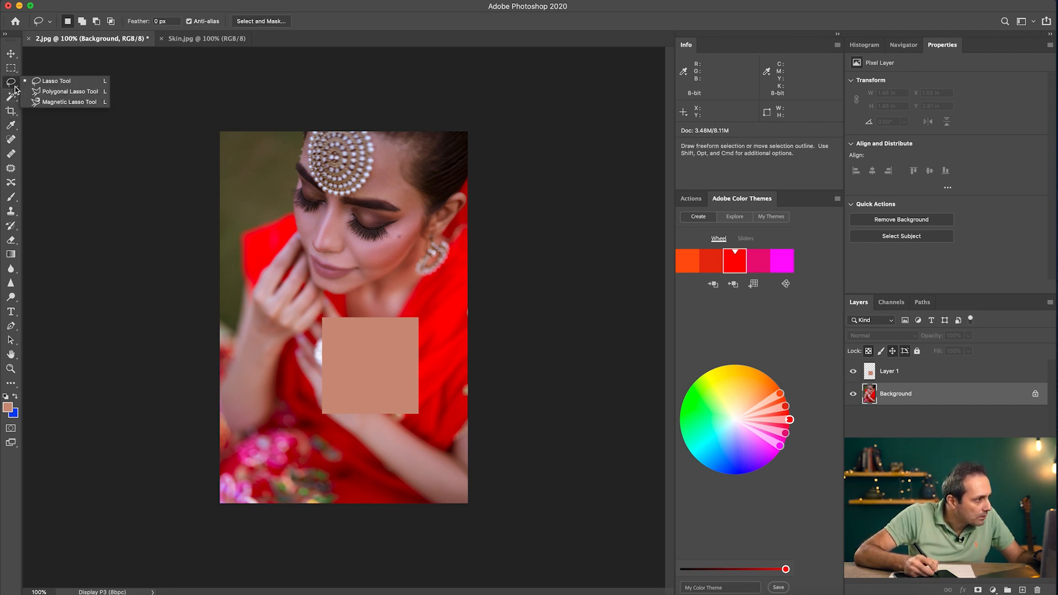
left_click(387, 185)
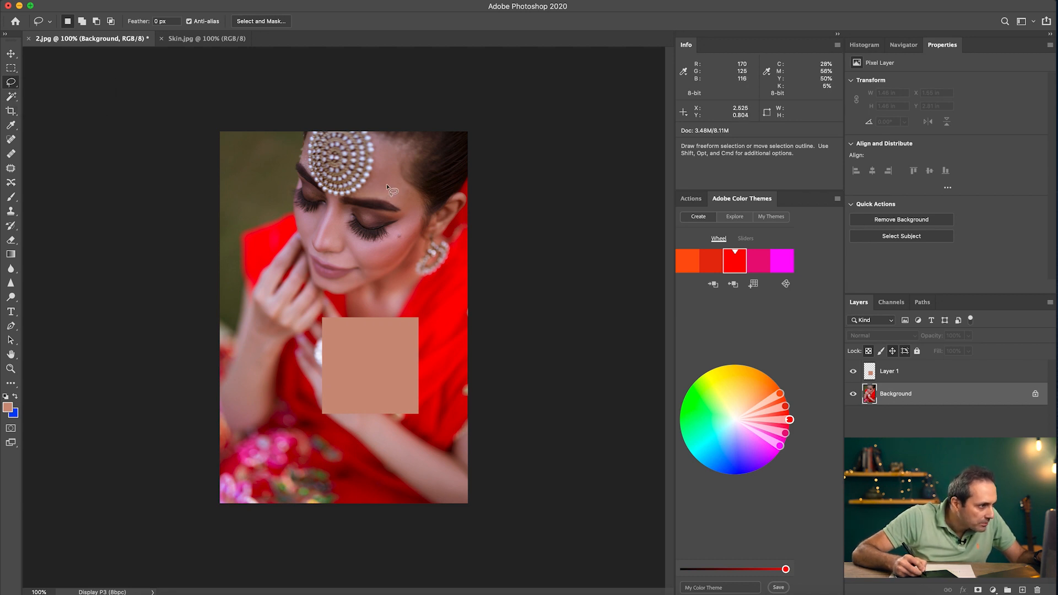
mouse_move(392, 178)
left_mouse_down()
mouse_move(416, 223)
mouse_move(405, 253)
mouse_move(377, 273)
mouse_move(404, 234)
mouse_move(406, 212)
mouse_move(389, 183)
left_mouse_up()
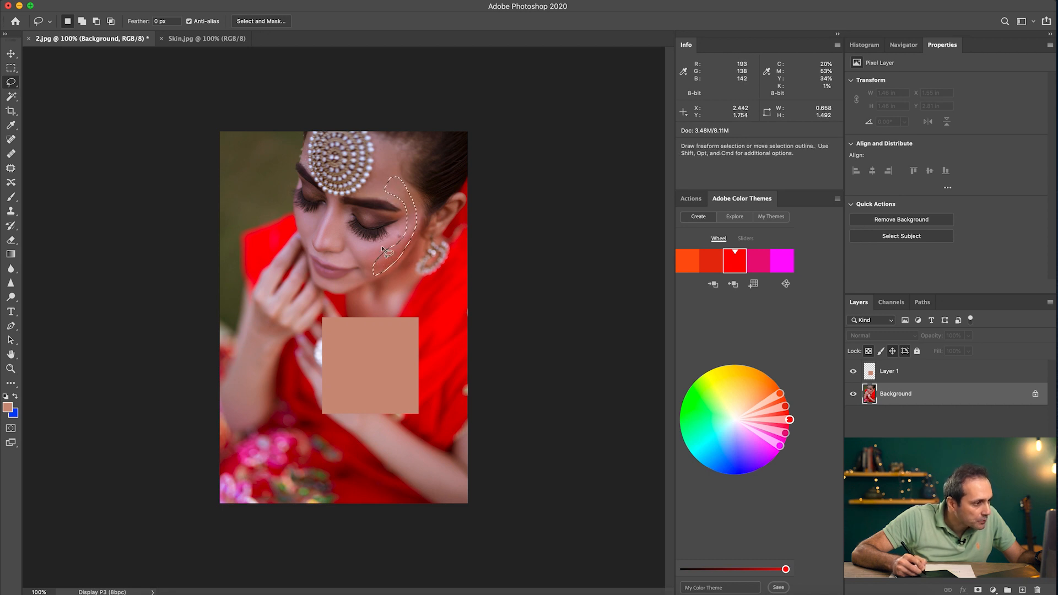
left_click(390, 229)
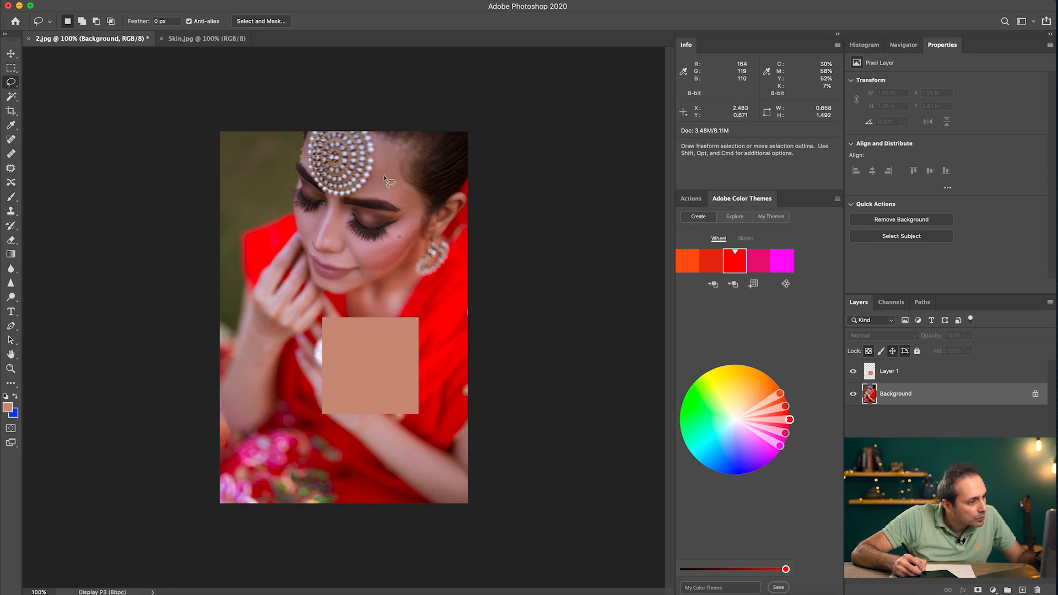
mouse_move(387, 191)
left_mouse_down()
mouse_move(387, 175)
mouse_move(416, 199)
mouse_move(418, 220)
mouse_move(383, 279)
mouse_move(368, 258)
mouse_move(399, 237)
mouse_move(408, 211)
mouse_move(383, 185)
left_mouse_up()
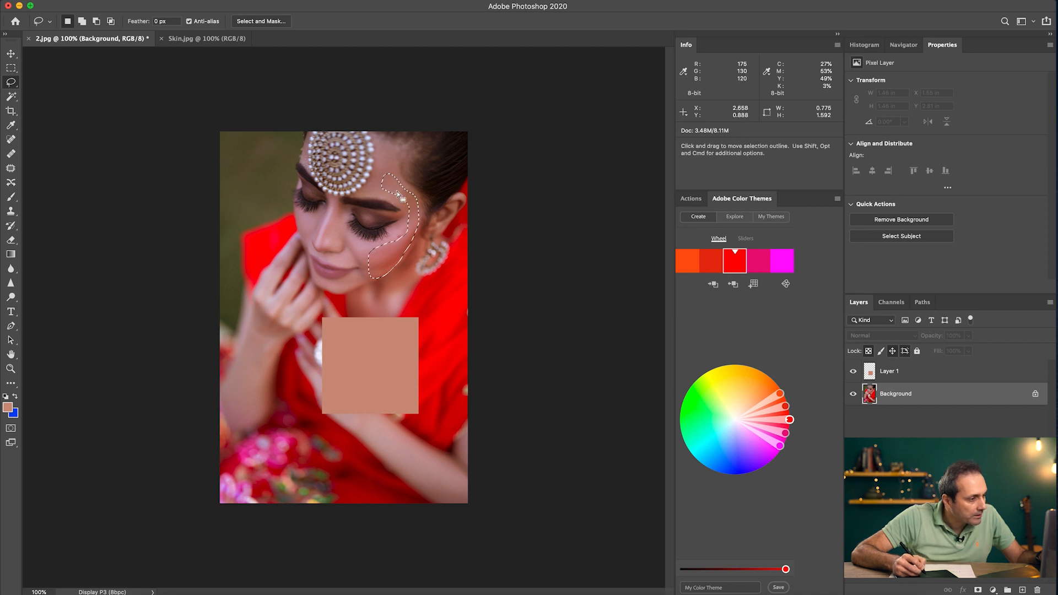
key("super+z")
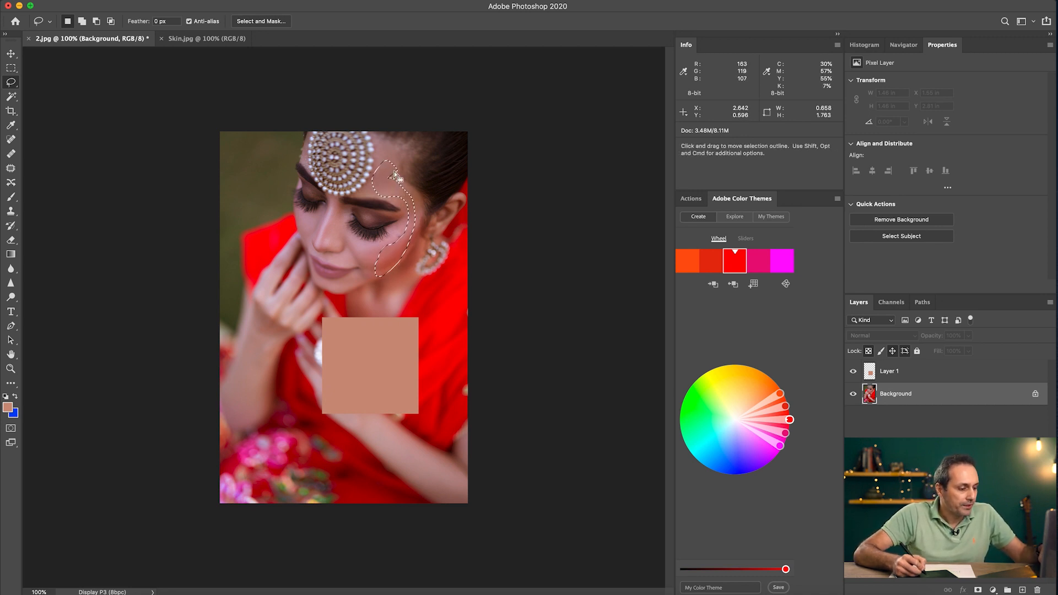
key("super+j")
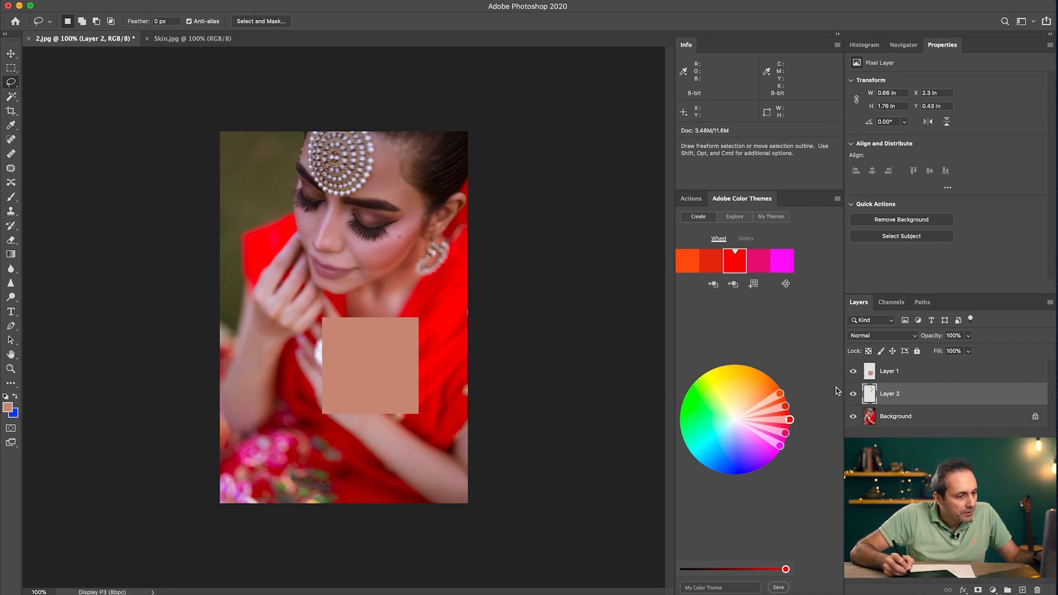
Load the copied skin patch on Layer 2 as a selection, fill it with its Average blur color and deselect.
left_click(886, 402, "super")
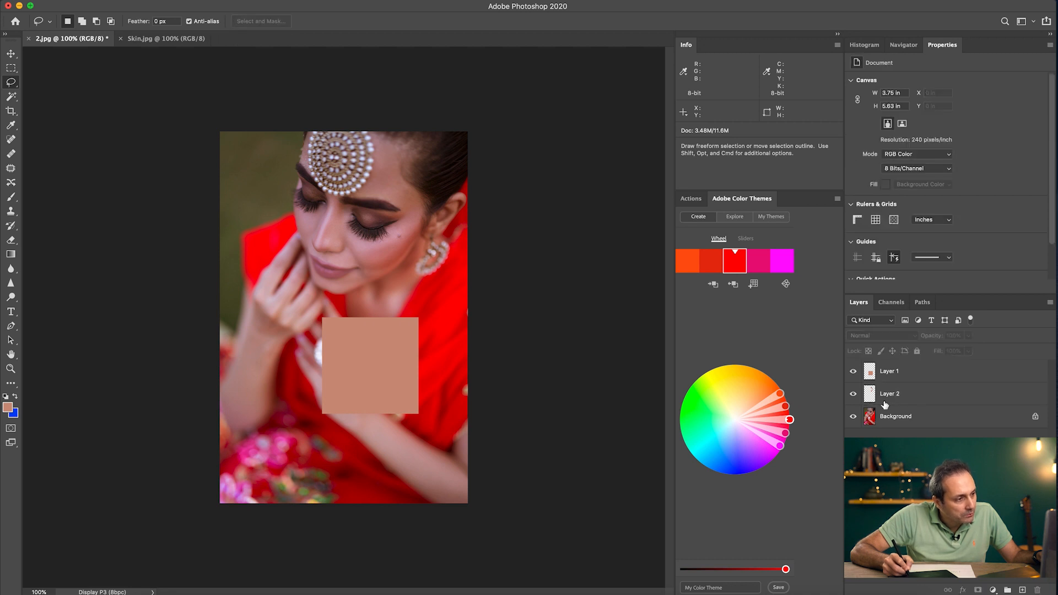
left_click(871, 403, "super")
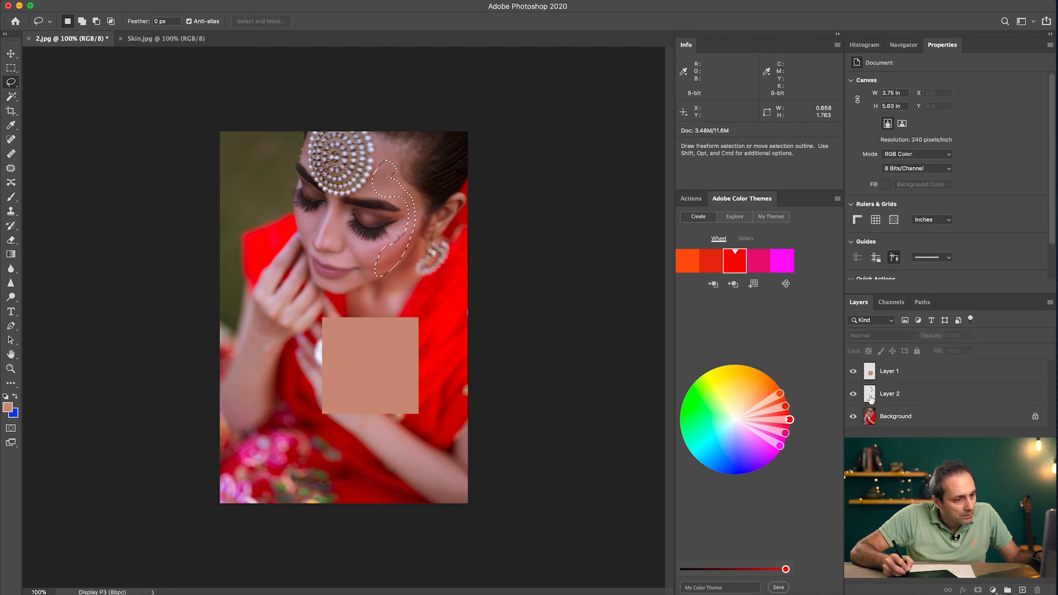
left_click(871, 401)
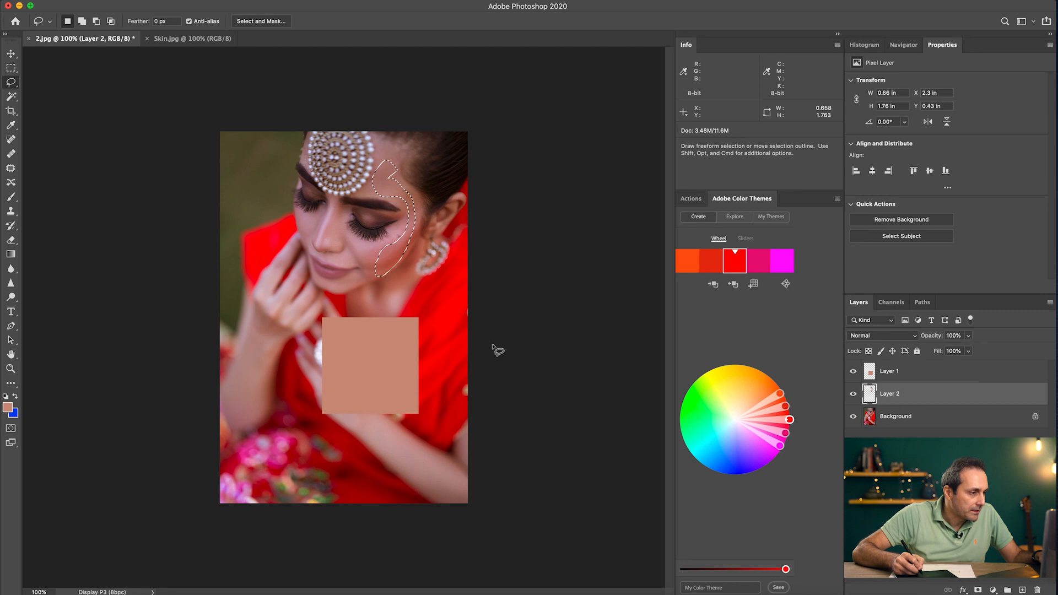
left_click(259, 1)
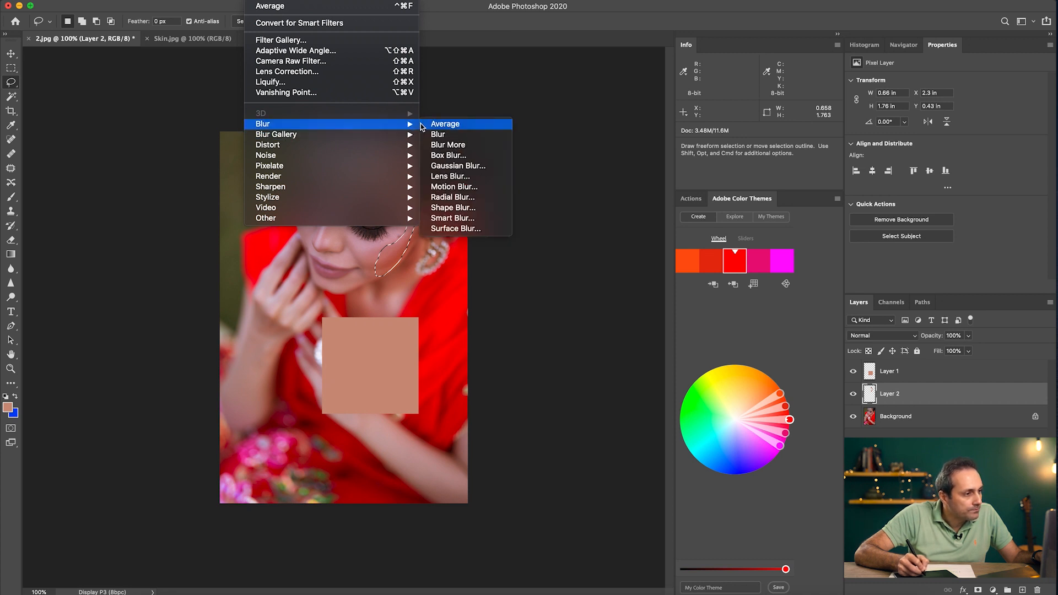
left_click(430, 125)
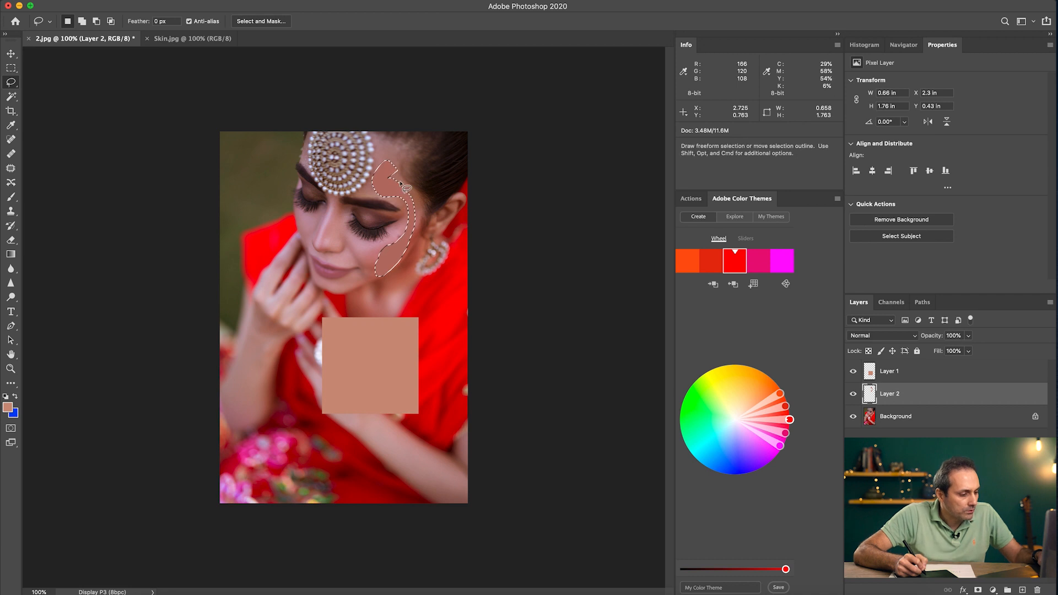
key("super+d")
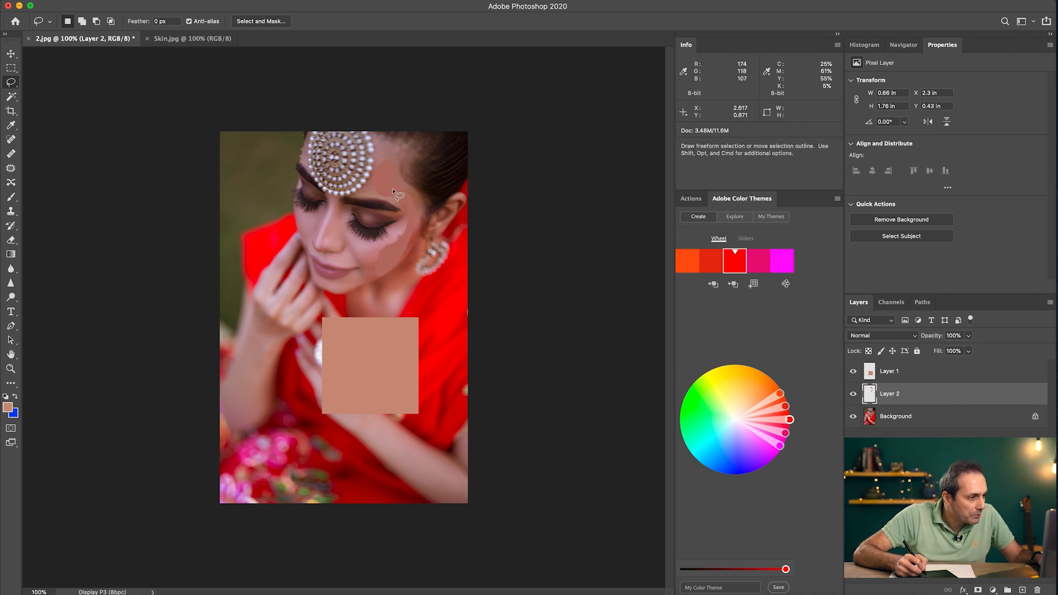
Place one color sampler on the reference skin swatch and a second on the averaged forehead patch.
key("i")
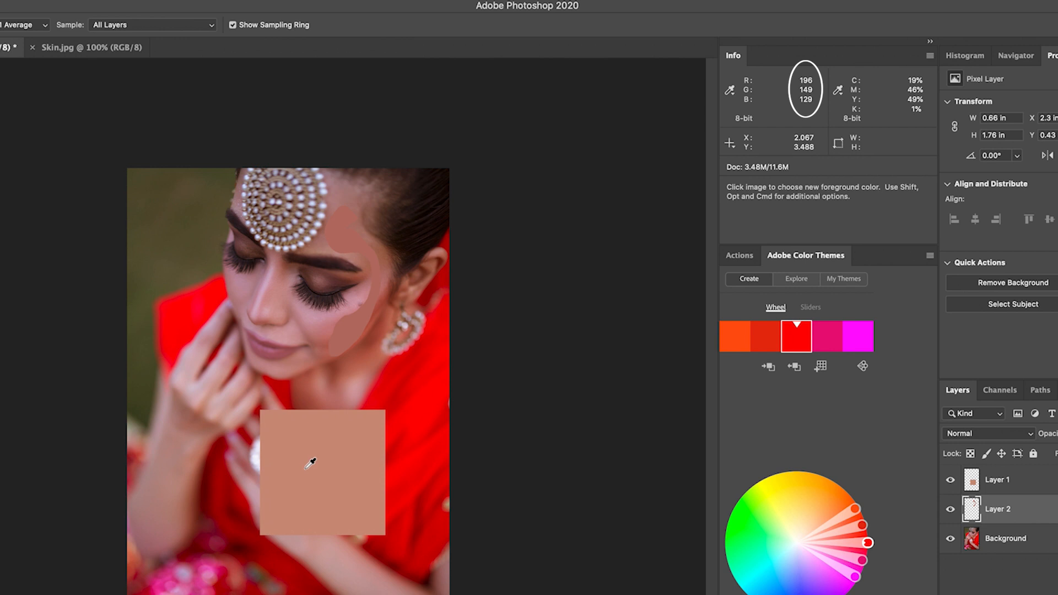
key("shift+i")
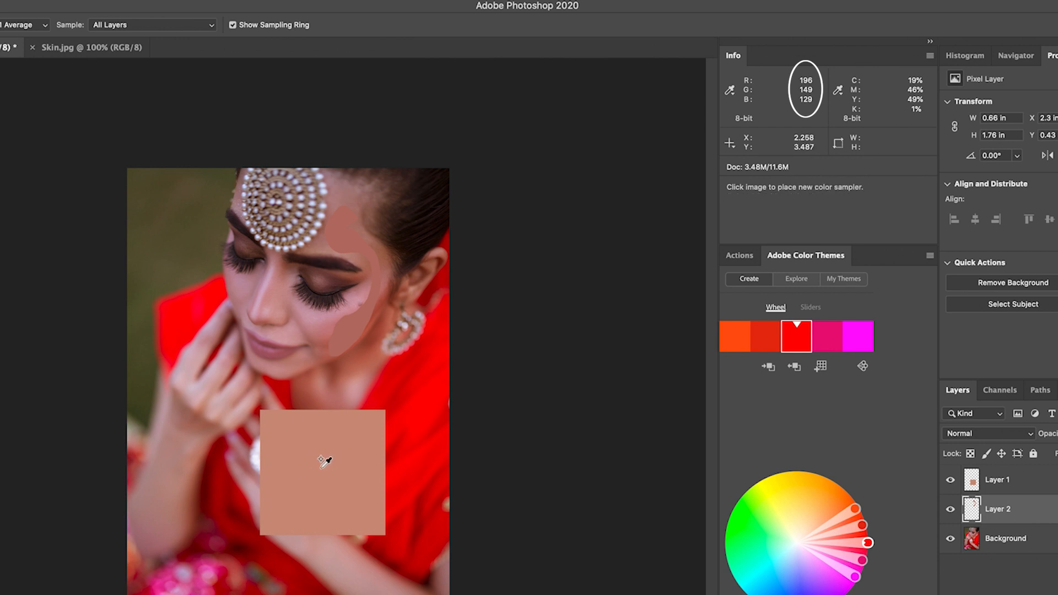
left_click(318, 465)
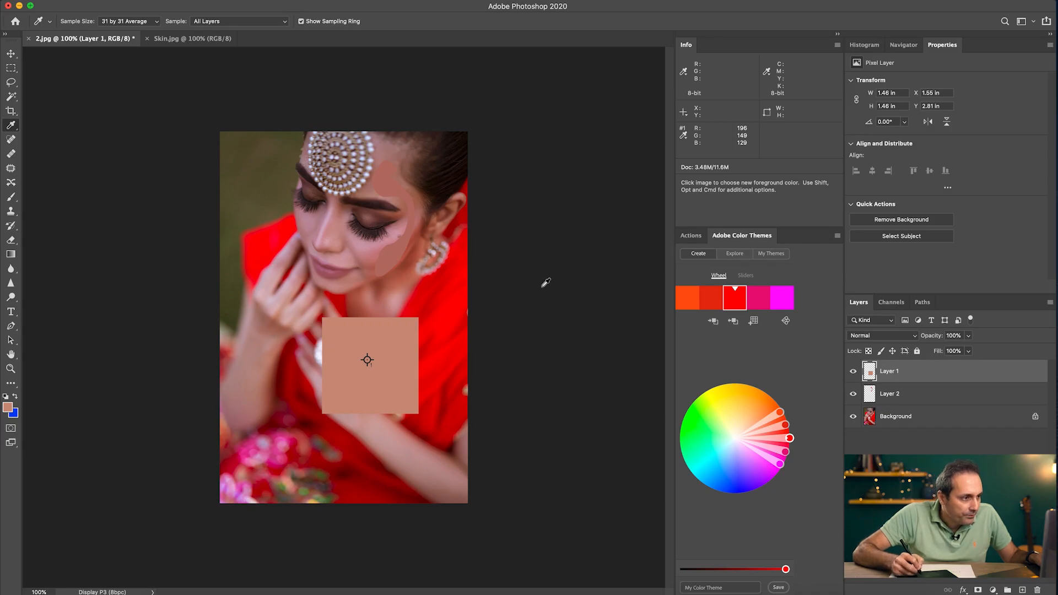
left_click(390, 184, "shift")
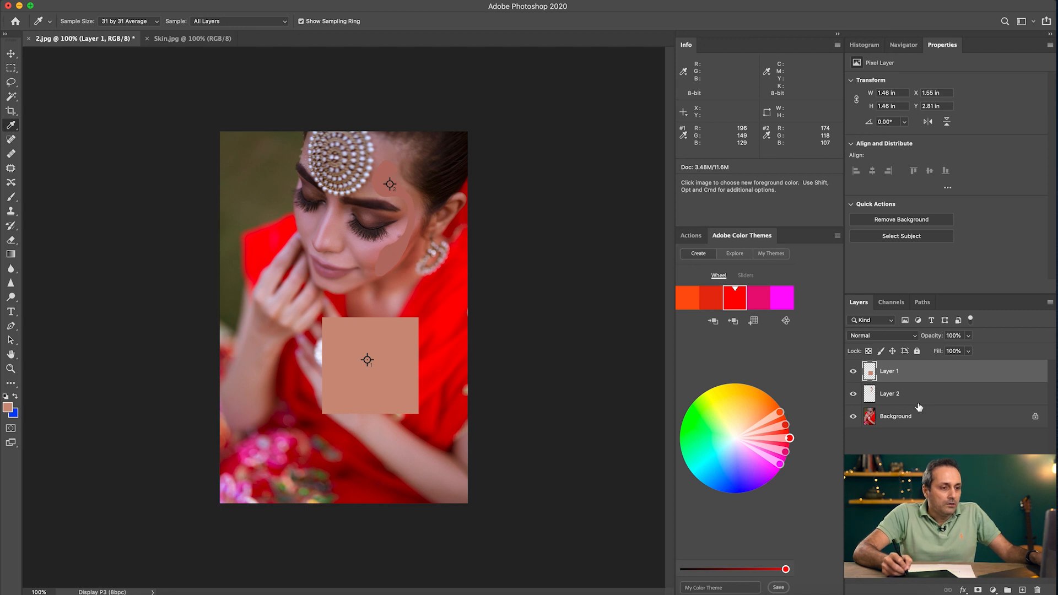
Add a Curves adjustment directly above the Background layer and set a curve point from the forehead skin.
left_click(908, 417)
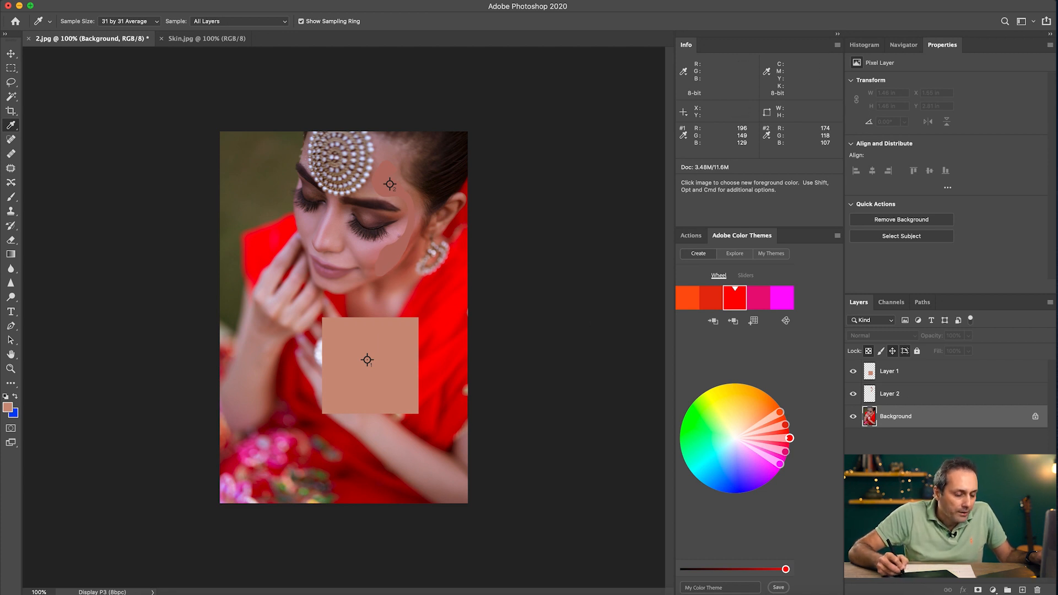
left_click(994, 591)
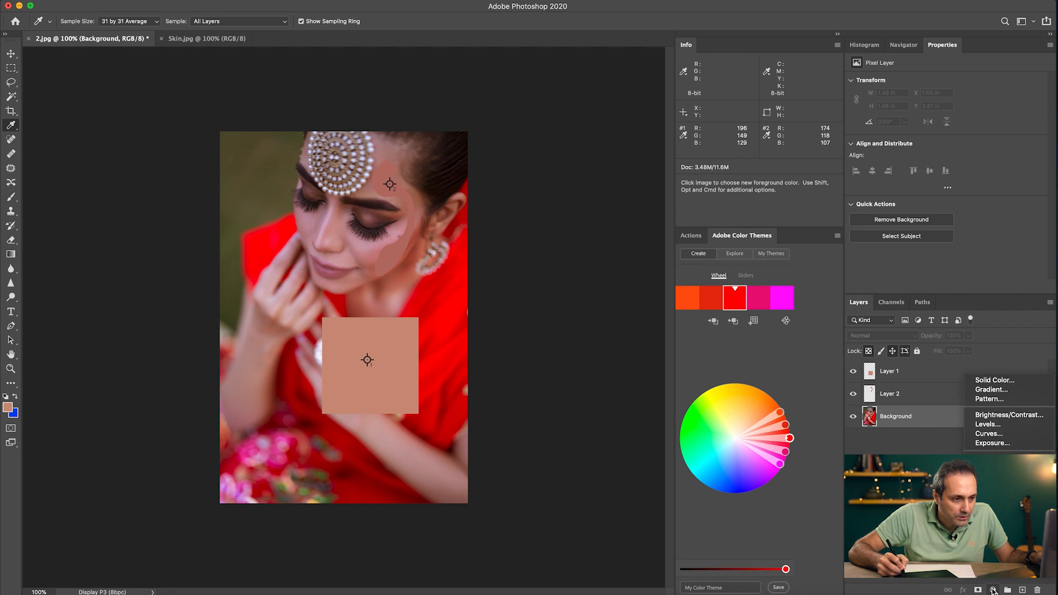
left_click(988, 434)
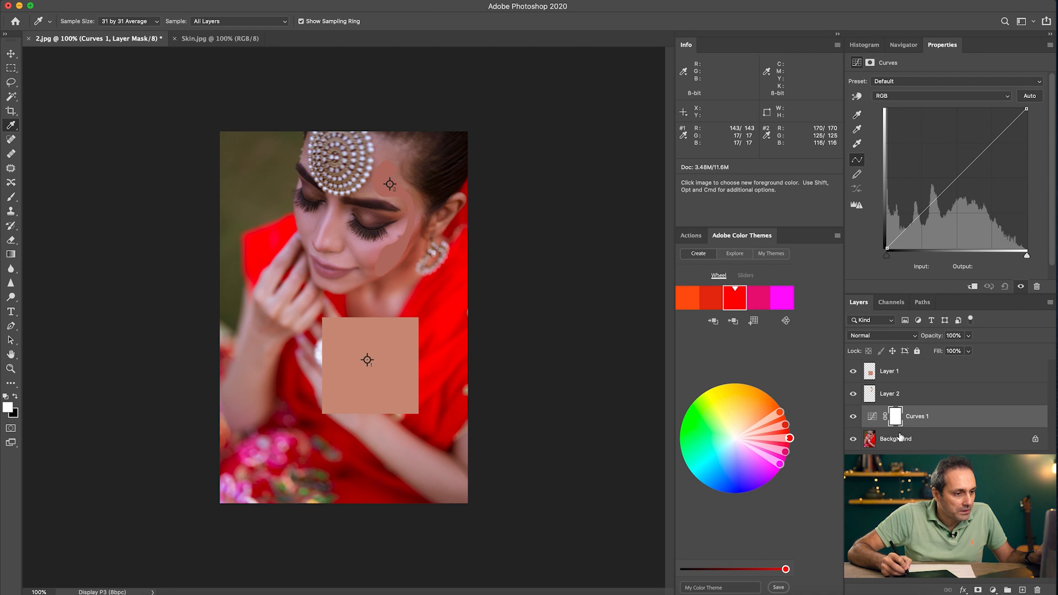
left_click(871, 417)
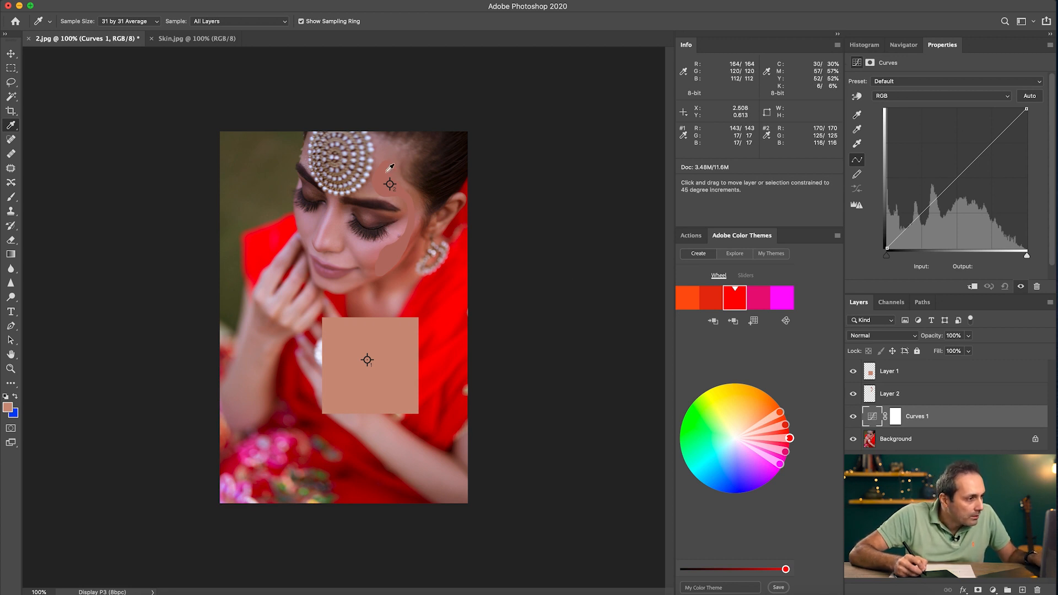
left_click(385, 171)
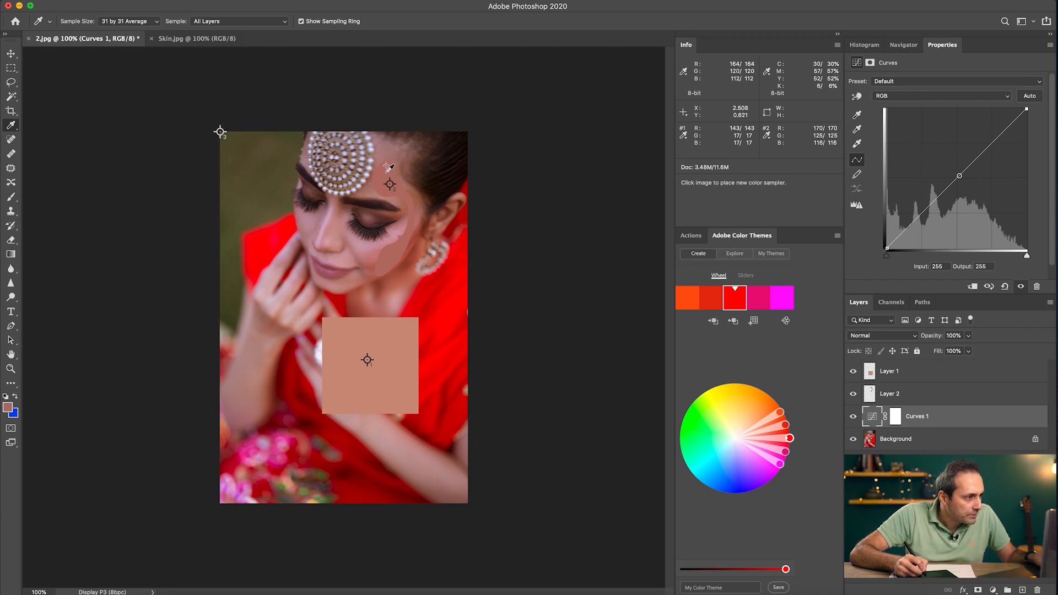
Place a third color sampler on the forehead and raise the Red curve point to input 162, output 192.
left_click(386, 173, "shift")
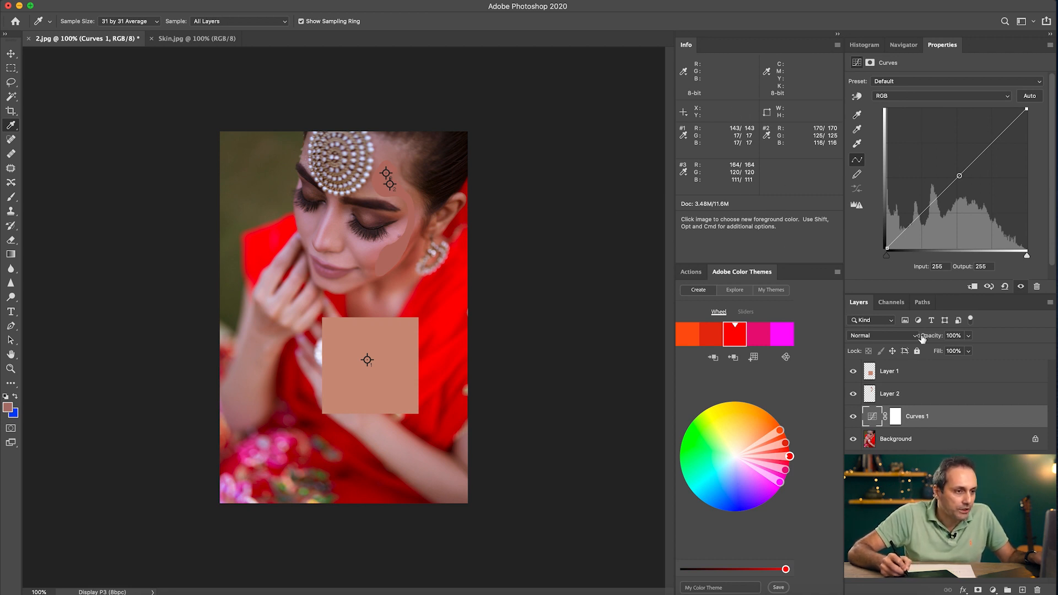
left_click(968, 95)
left_click(956, 104)
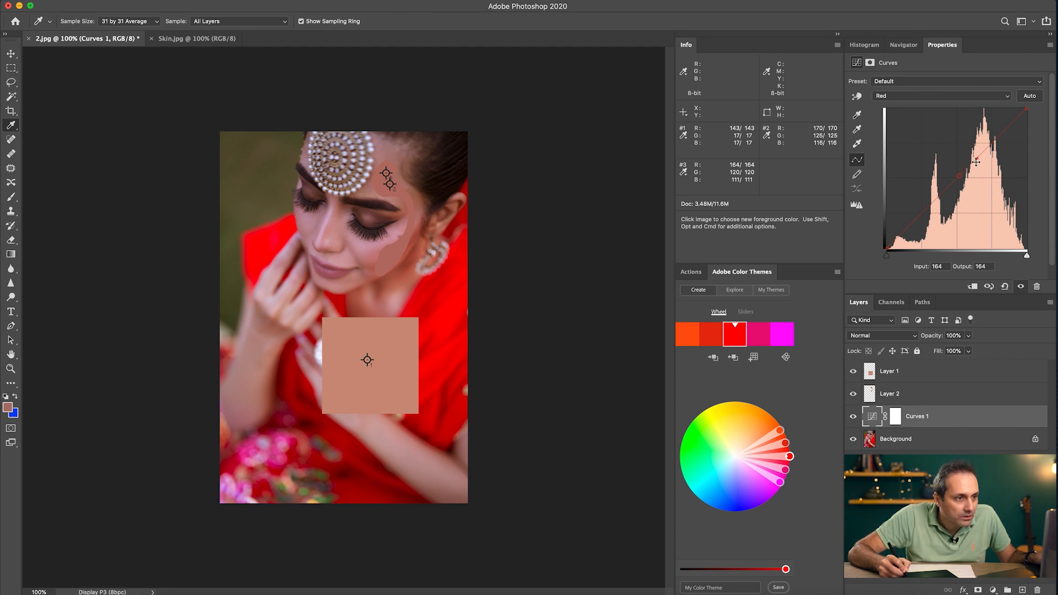
left_click_drag(977, 158, 976, 151)
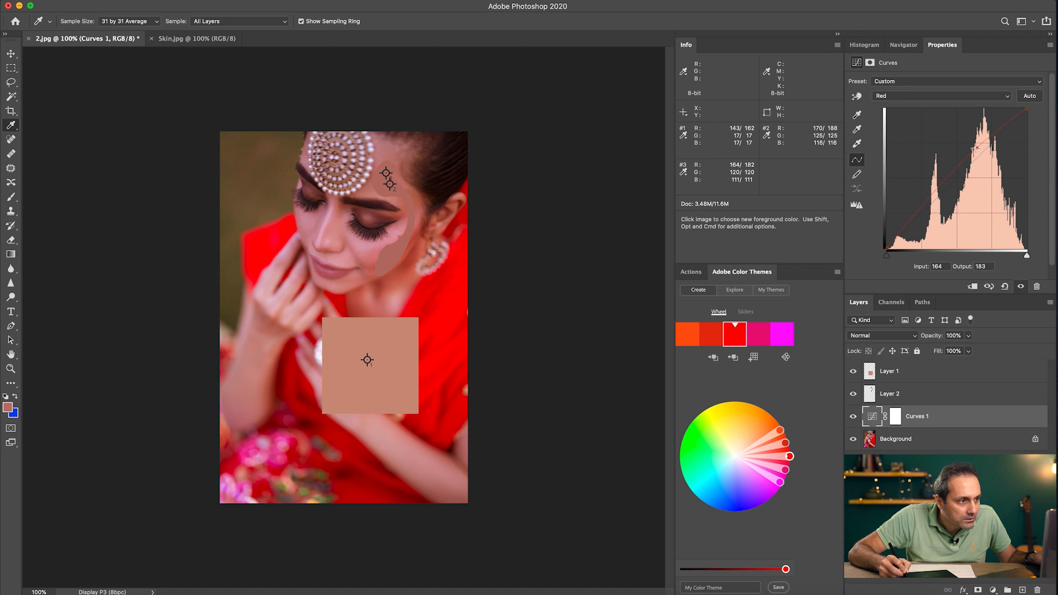
left_click_drag(973, 143, 971, 144)
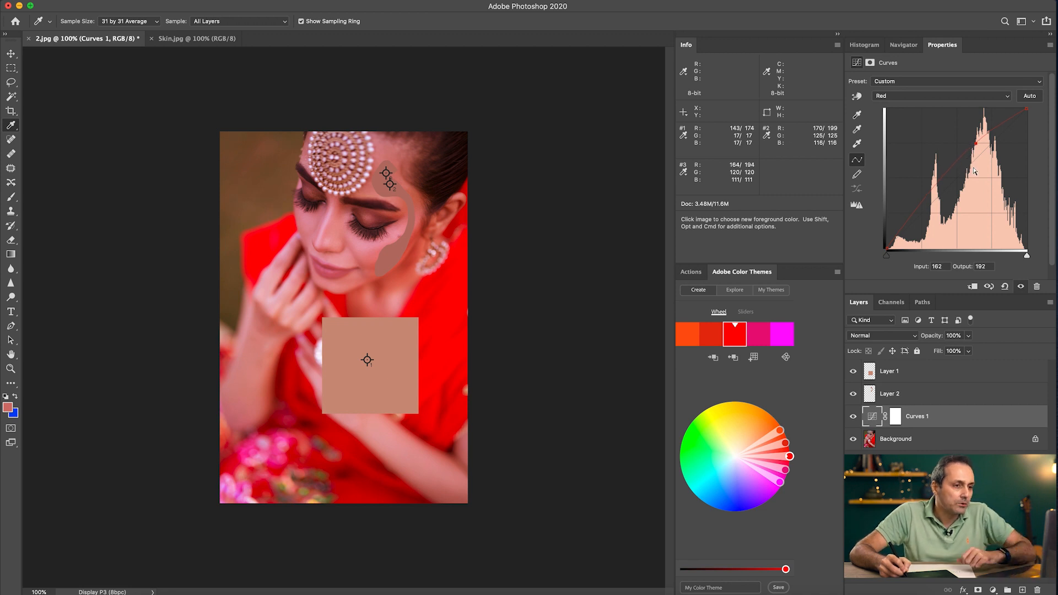
Check the reference swatch on Layer 1 and raise the Green point in Curves 1 to input 118, output 146.
left_click(913, 96)
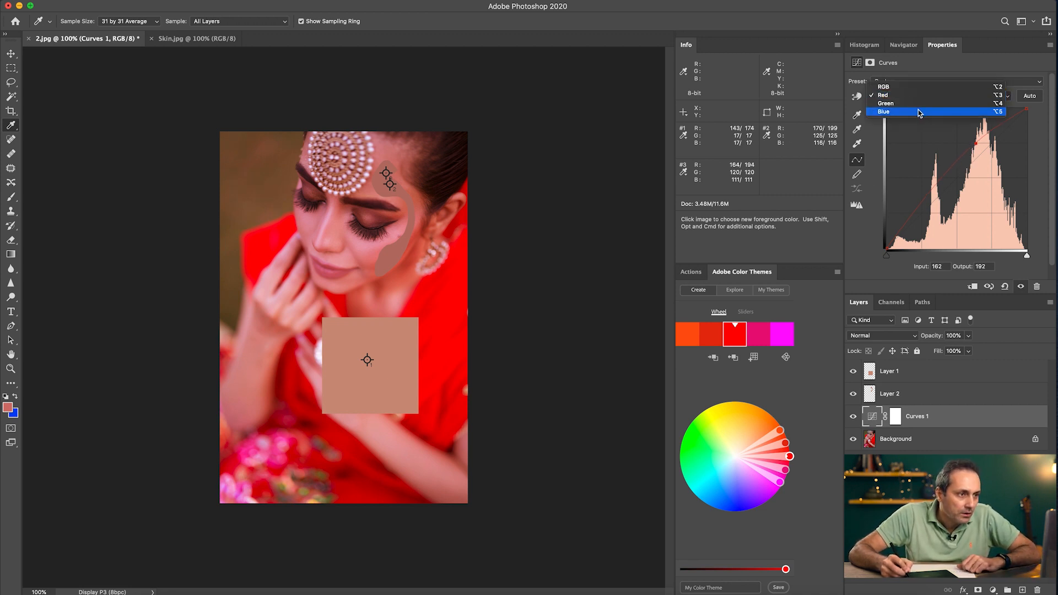
left_click(917, 103)
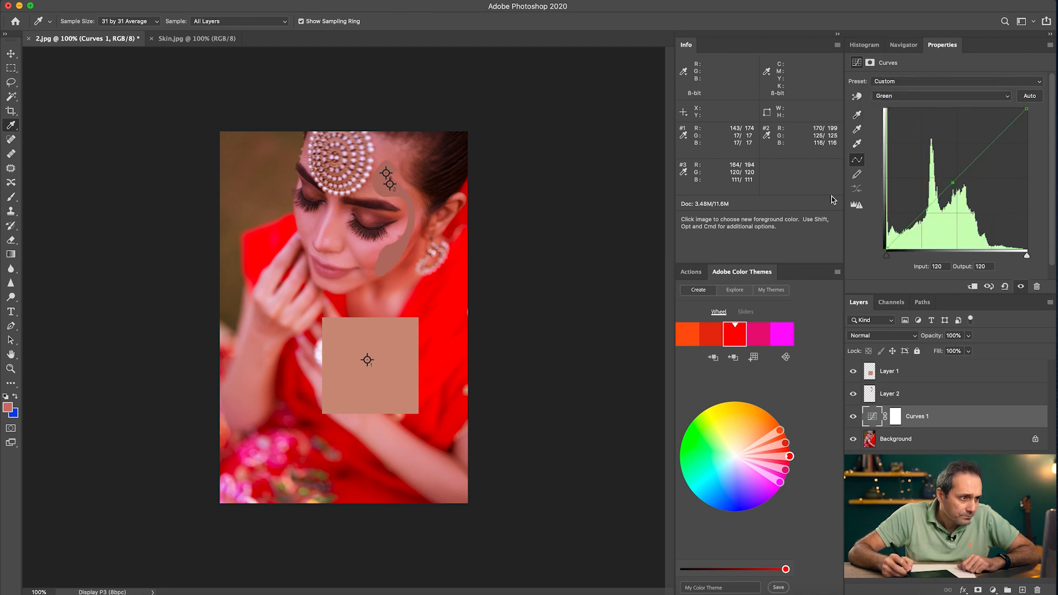
left_click(904, 372)
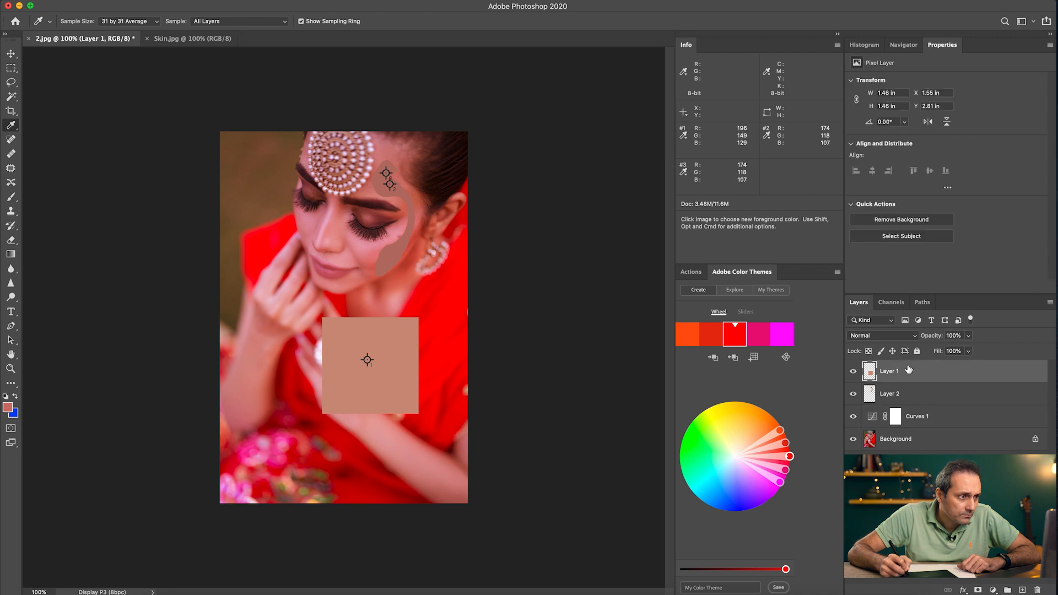
left_click(942, 411)
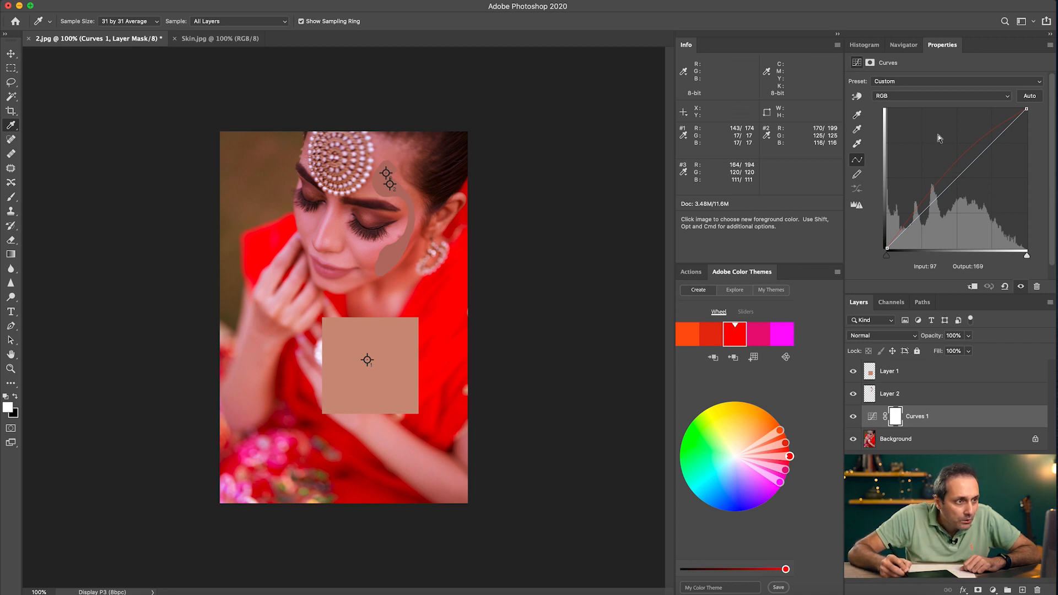
left_click(942, 97)
left_click(937, 111)
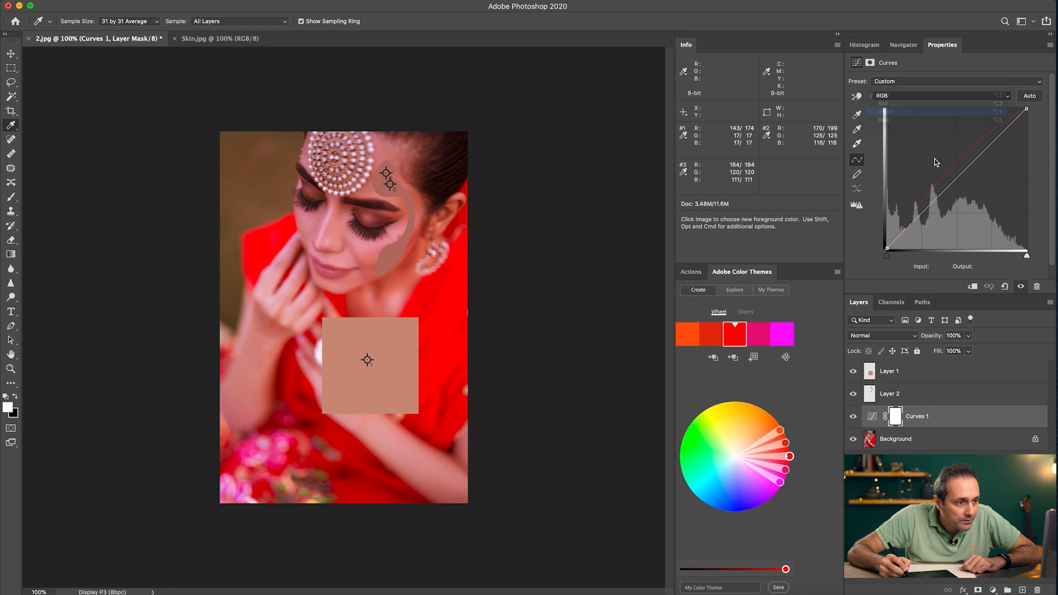
left_click(952, 182)
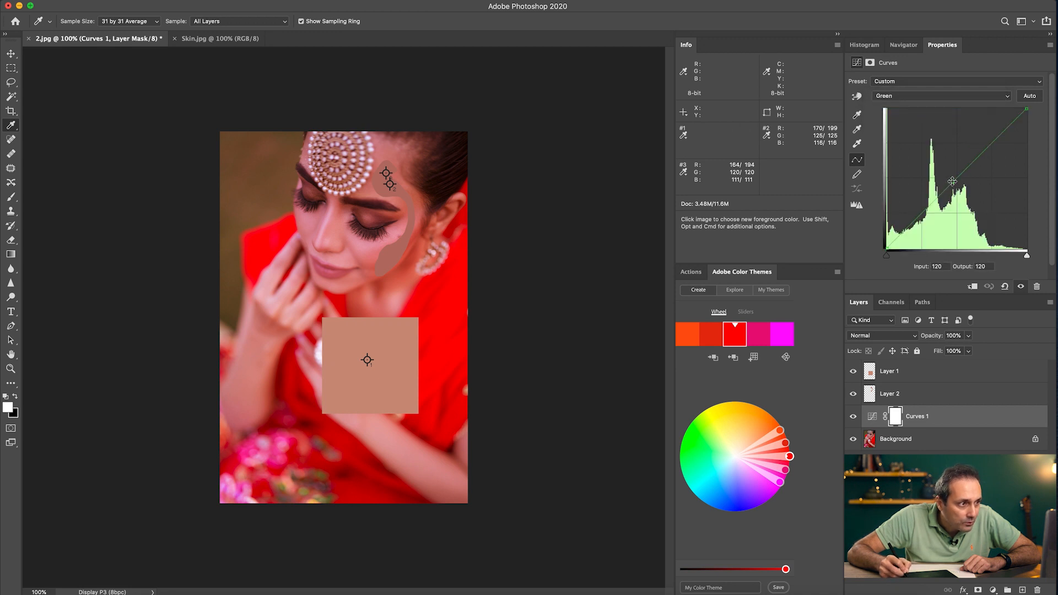
left_click_drag(952, 182, 951, 166)
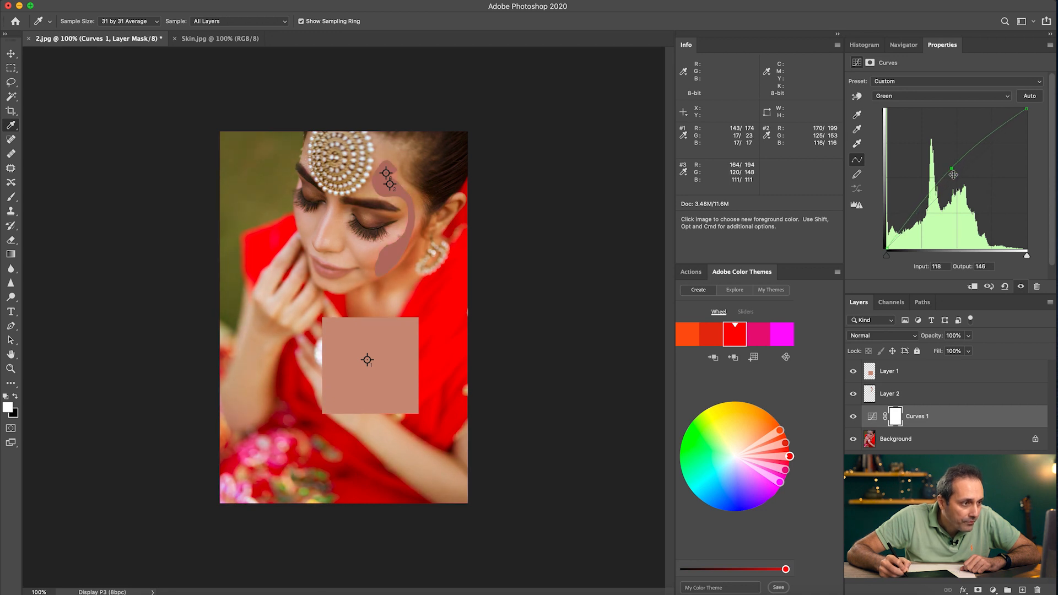
Raise the Blue curve point in Curves 1 to input 110, output 127.
left_click(944, 95)
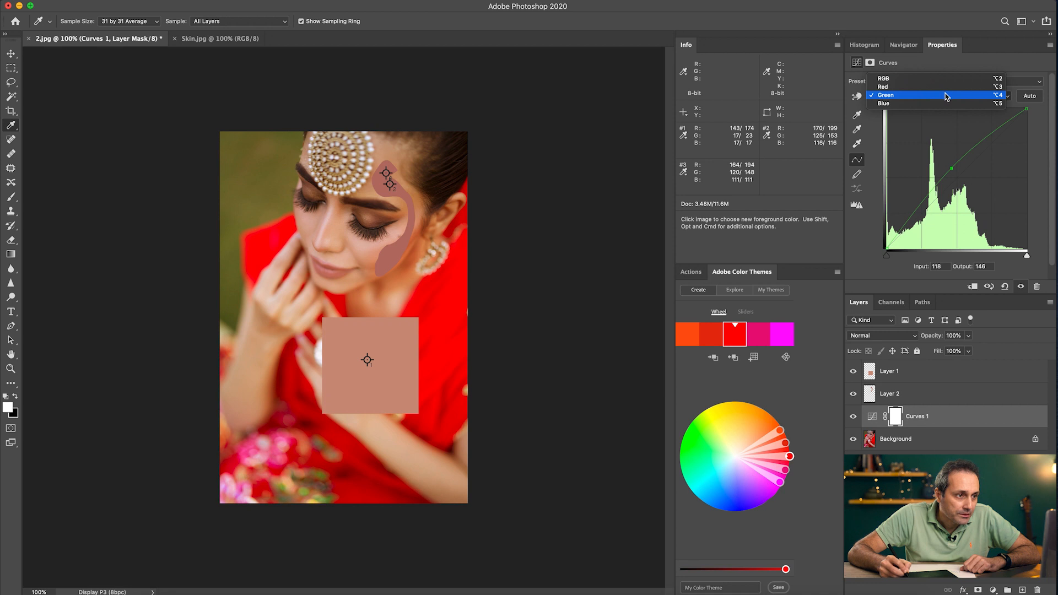
left_click(946, 106)
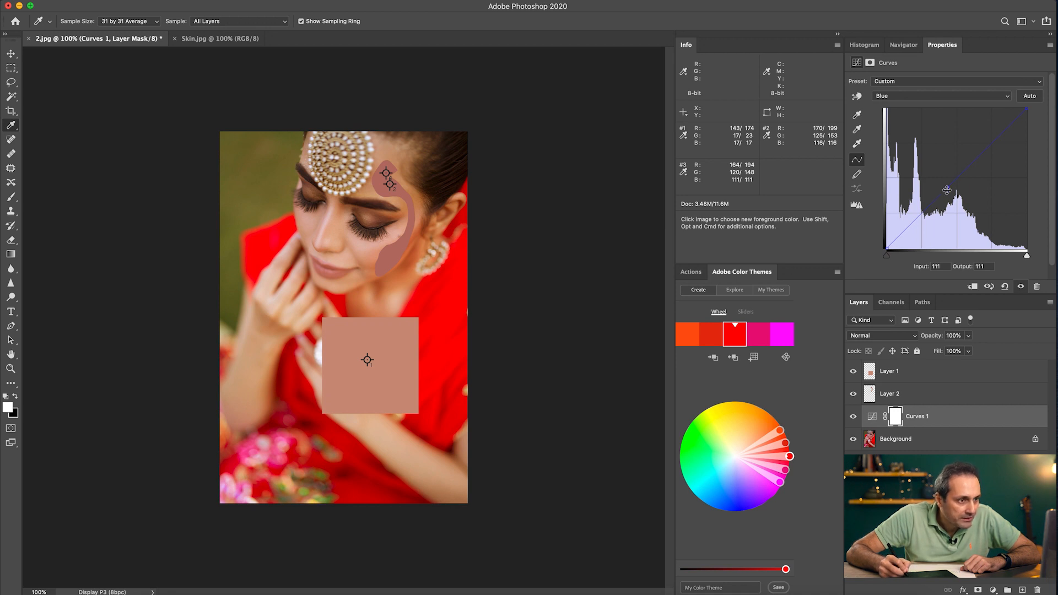
left_click_drag(948, 184, 948, 176)
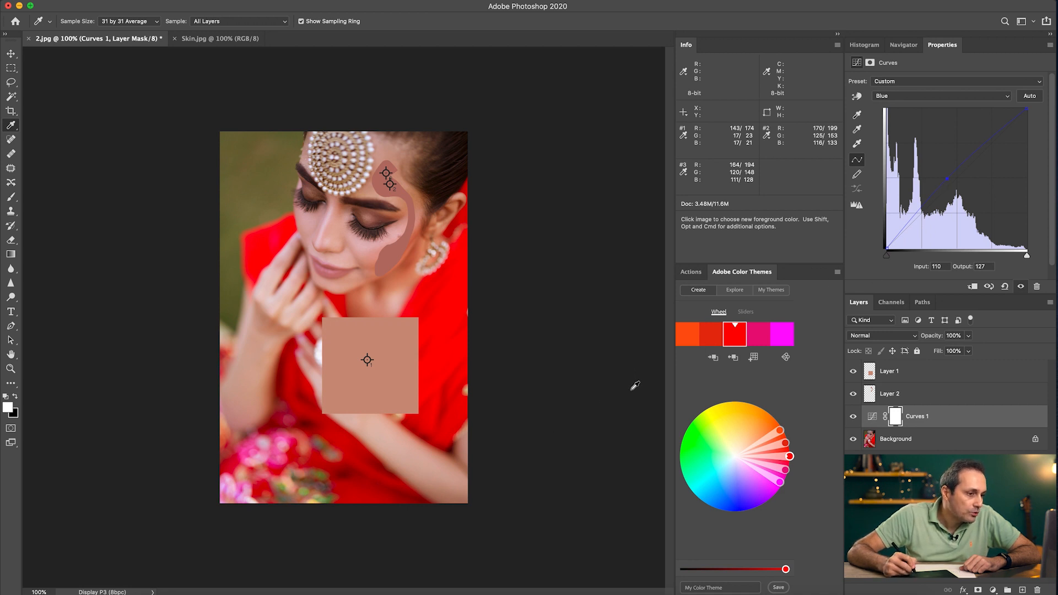
Lower the composite RGB curve's midpoint to input 131, output 123.
left_click(921, 97)
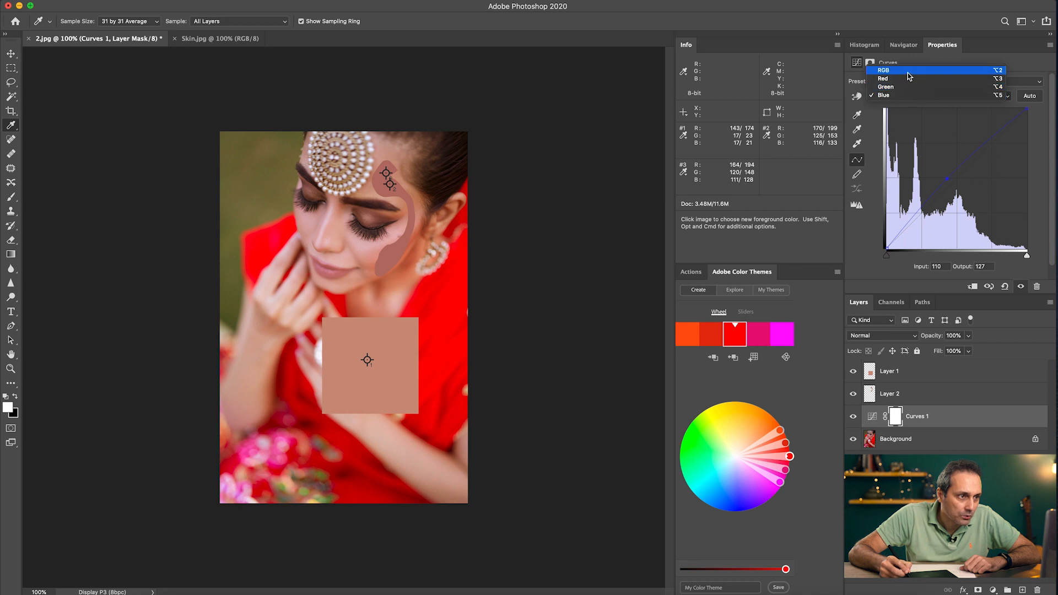
left_click(911, 71)
left_click(956, 178)
left_click_drag(955, 178, 959, 180)
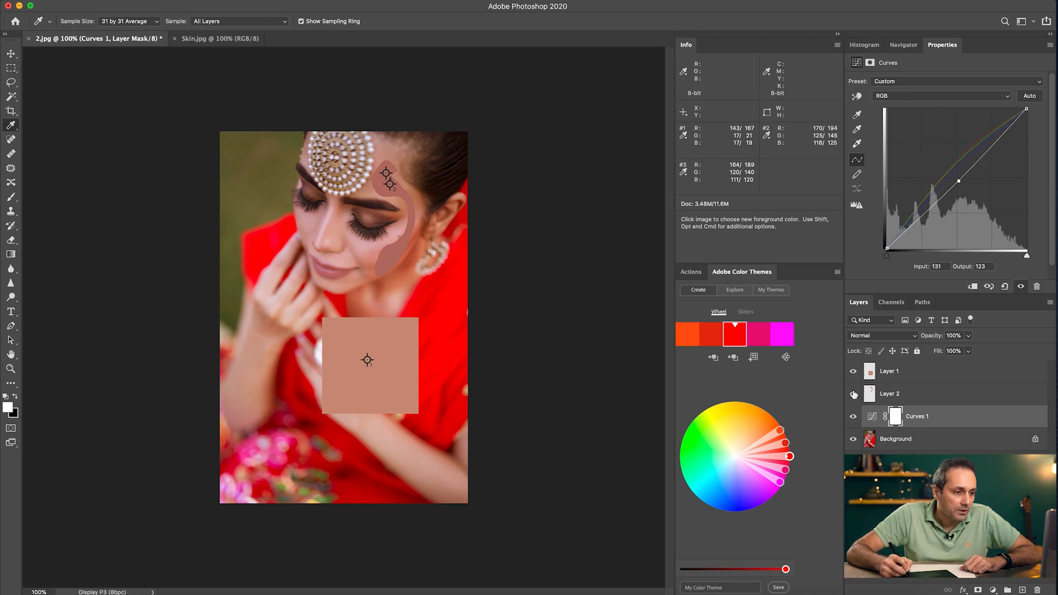
Hide Layer 1 and Layer 2 and compare the portrait with and without the Curves 1 adjustment.
left_click_drag(854, 394, 853, 372)
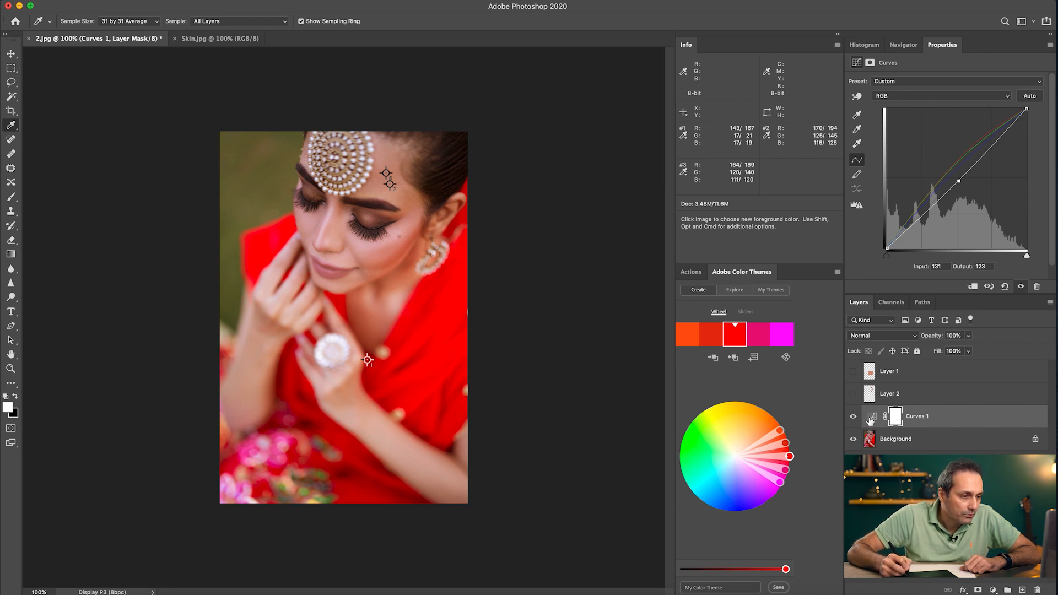
left_click(853, 420)
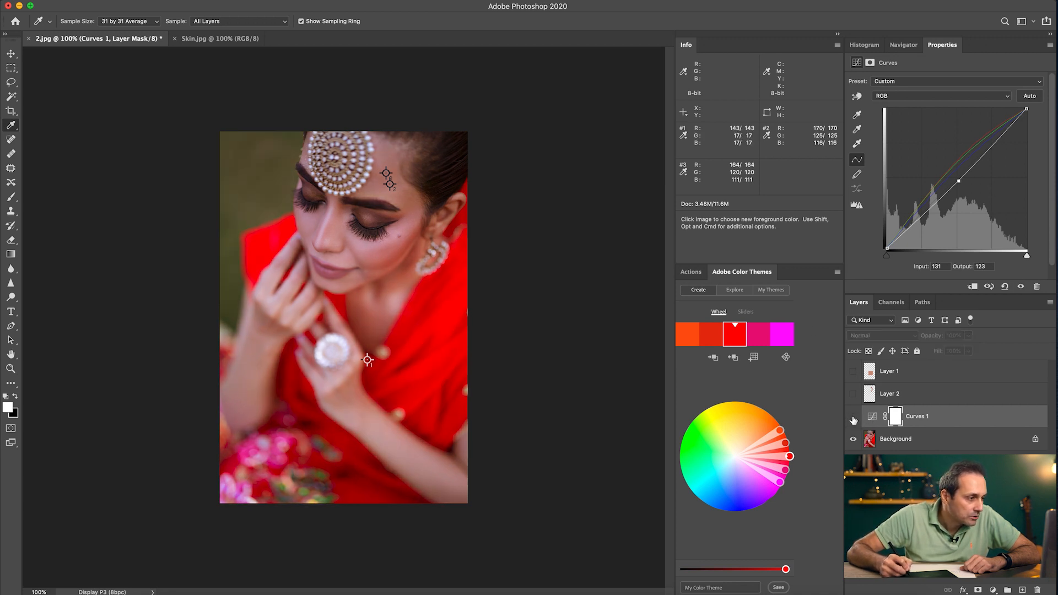
left_click(854, 419)
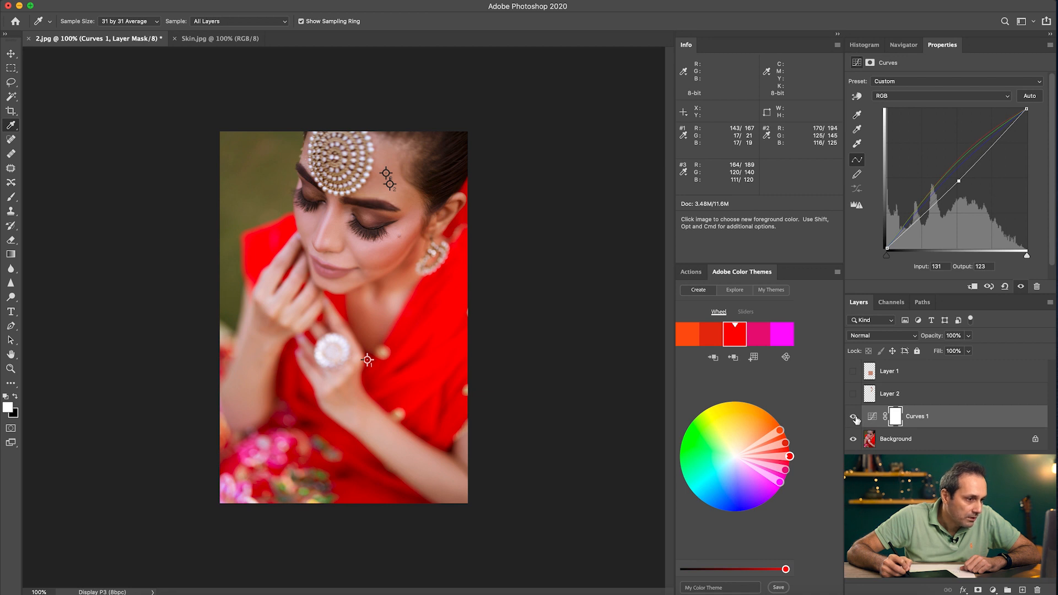
left_click(855, 419)
left_click(855, 419)
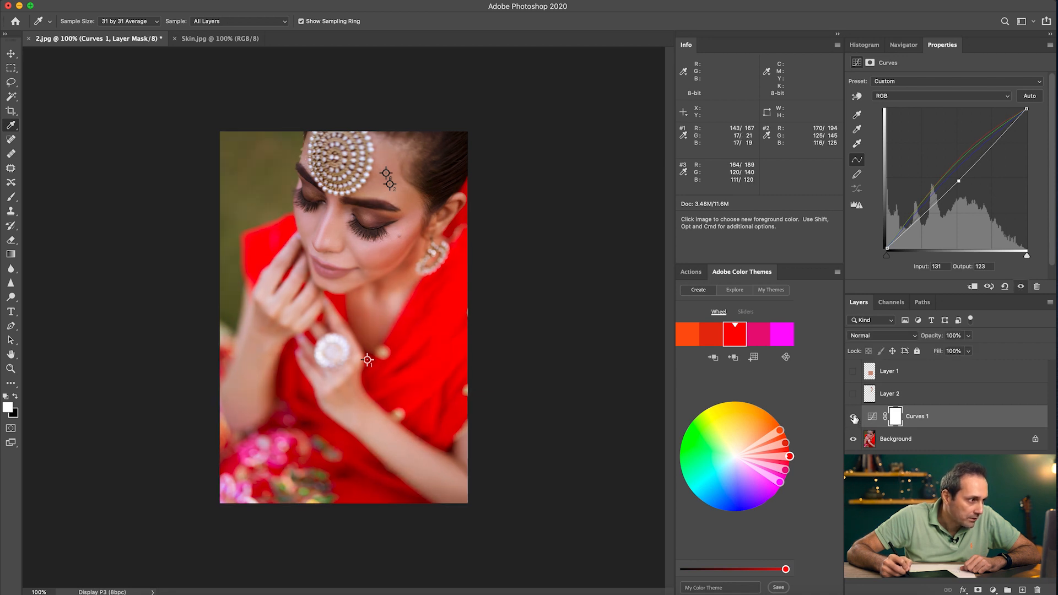
left_click(854, 420)
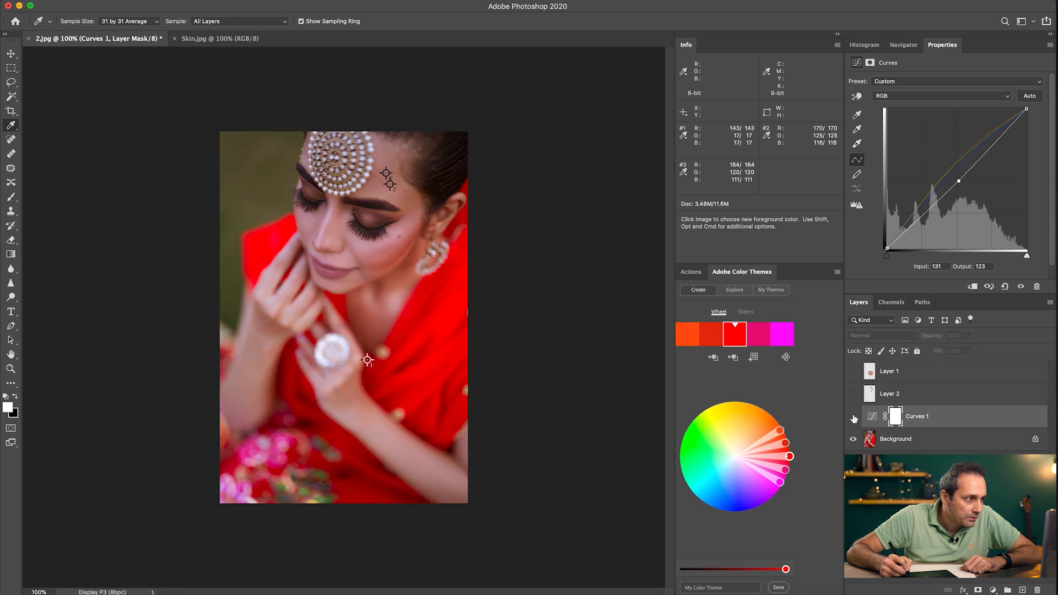
left_click(854, 419)
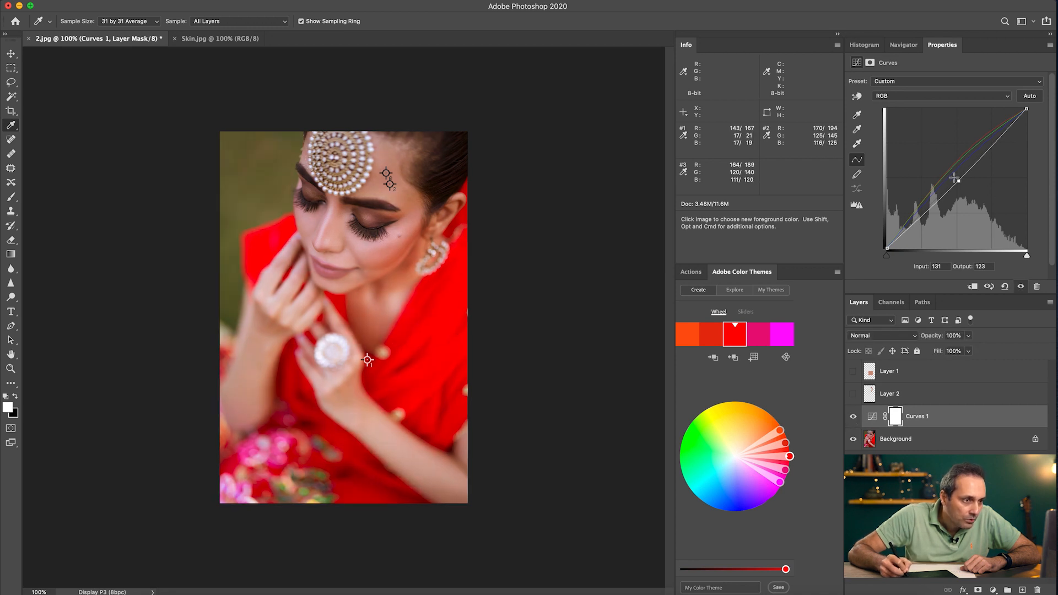
Set the composite RGB curve's midpoint to input 130, output 130 and compare the image with and without Curves 1.
left_click_drag(959, 181, 958, 177)
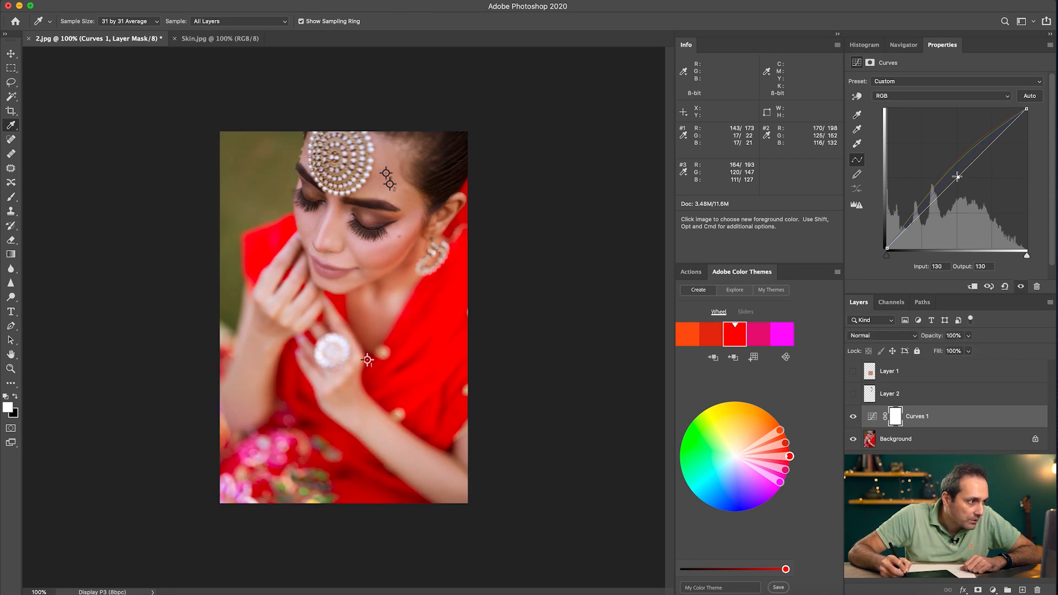
left_click(854, 417)
left_click(854, 417)
Examine the corrected skin on the face up close, then compare the whole portrait with and without Curves 1.
key("z")
left_click_drag(359, 287, 412, 283)
left_click_drag(428, 205, 418, 372)
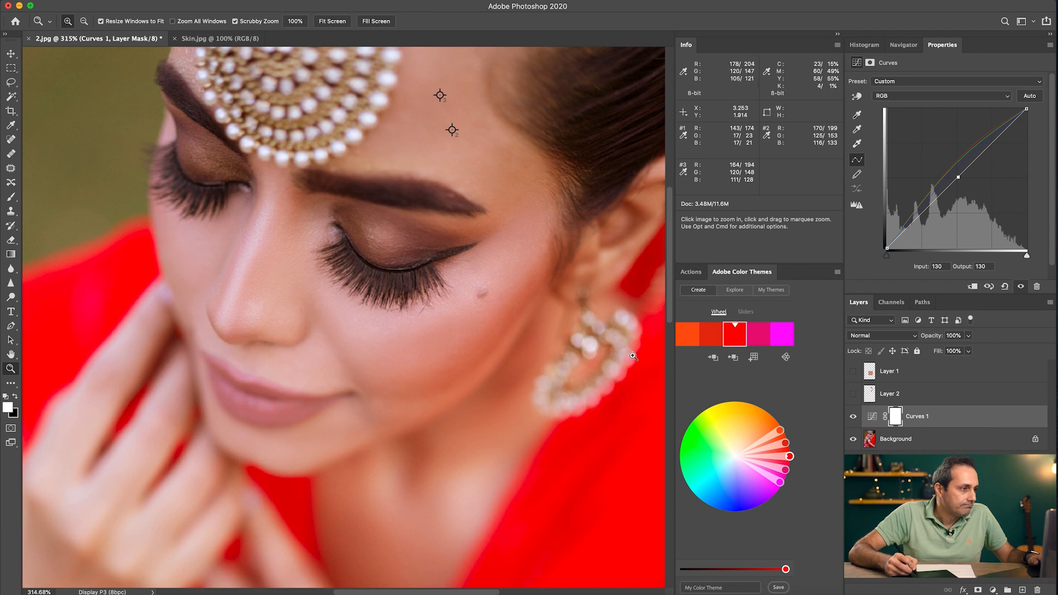
left_click_drag(499, 387, 464, 420)
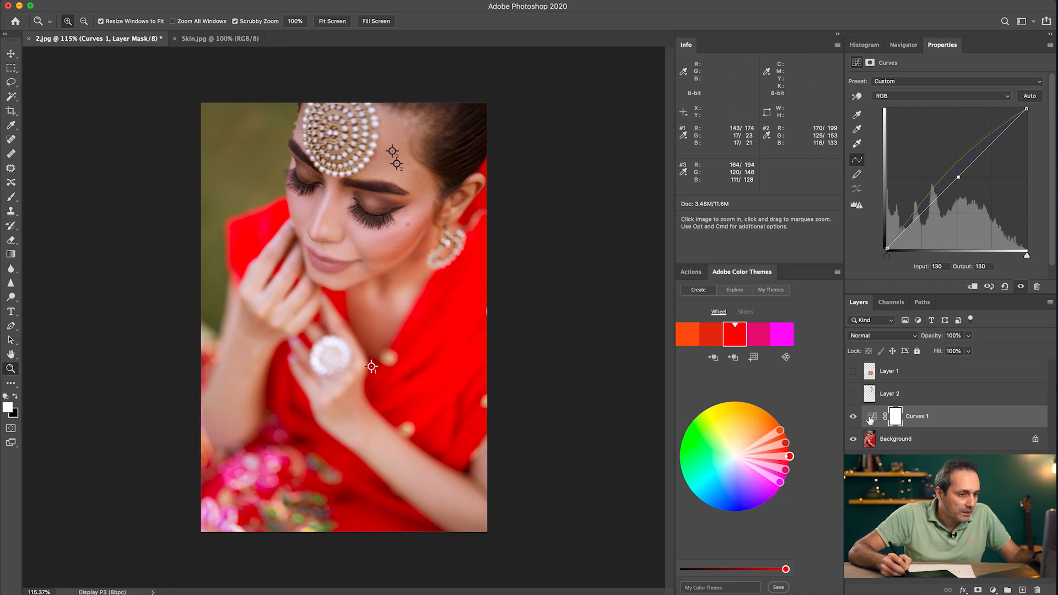
left_click(854, 418)
left_click(853, 417)
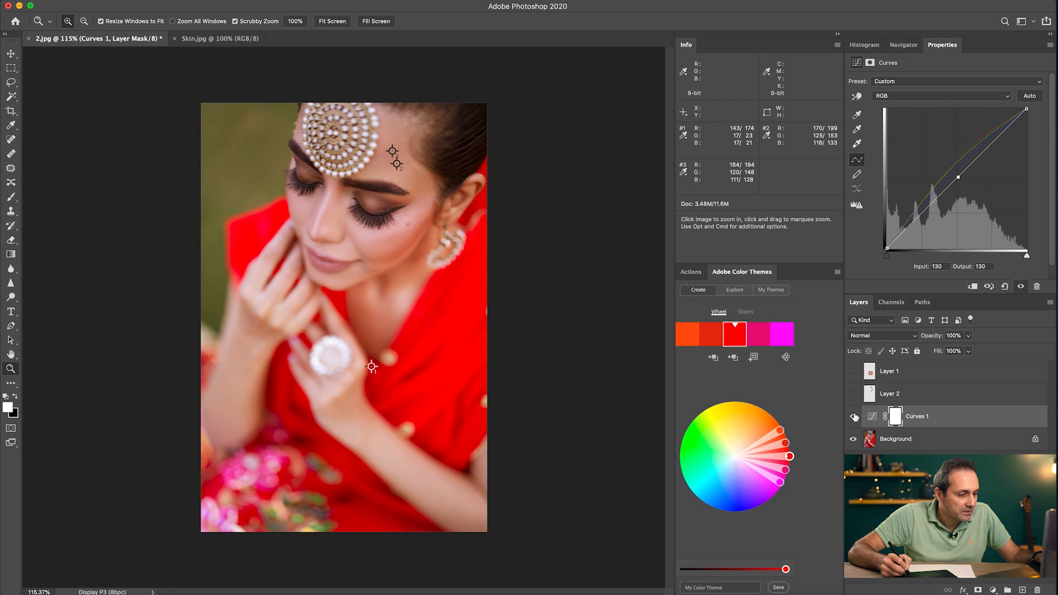
left_click(854, 418)
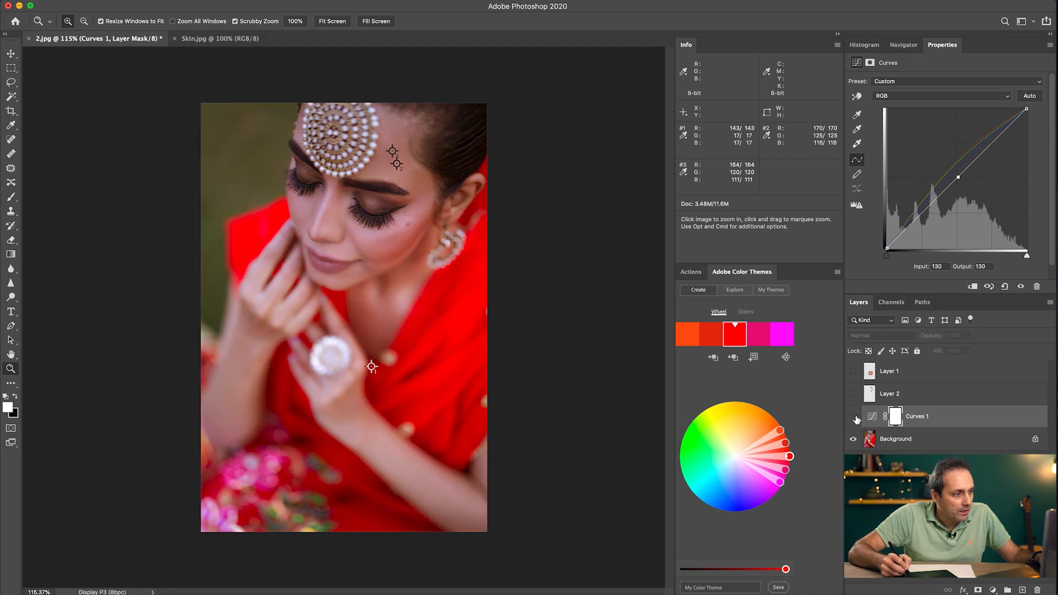
left_click(856, 418)
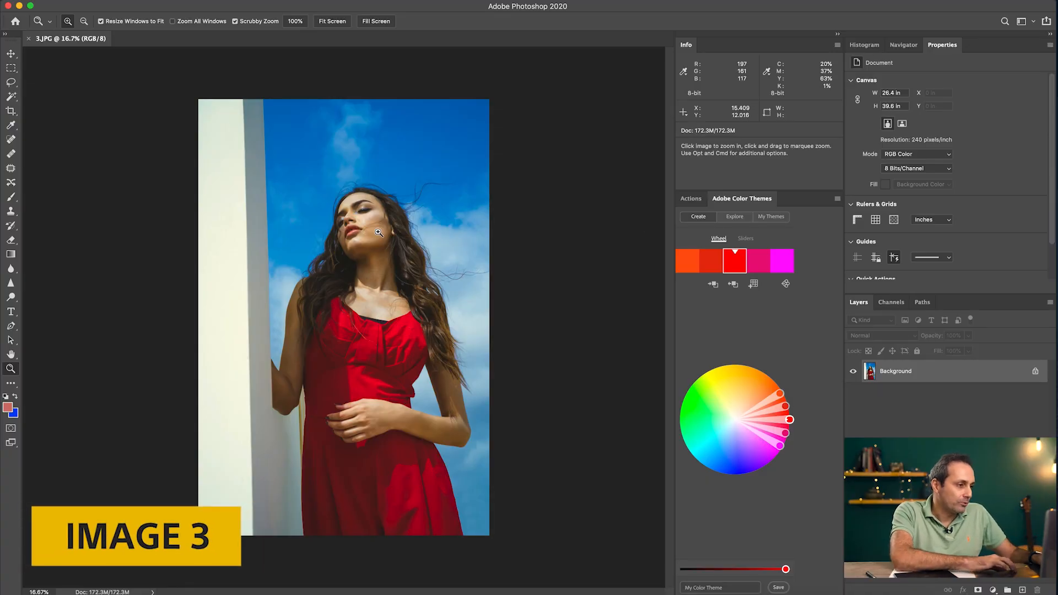
Add a Curves adjustment layer above the Background layer in 3.JPG.
left_click_drag(376, 241, 426, 240)
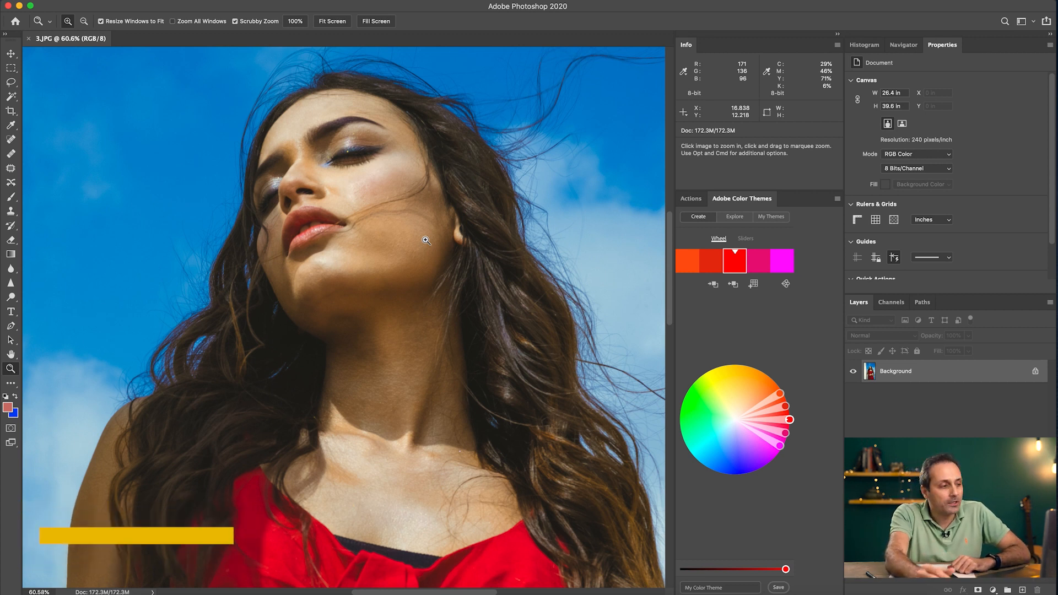
left_click_drag(426, 240, 385, 243)
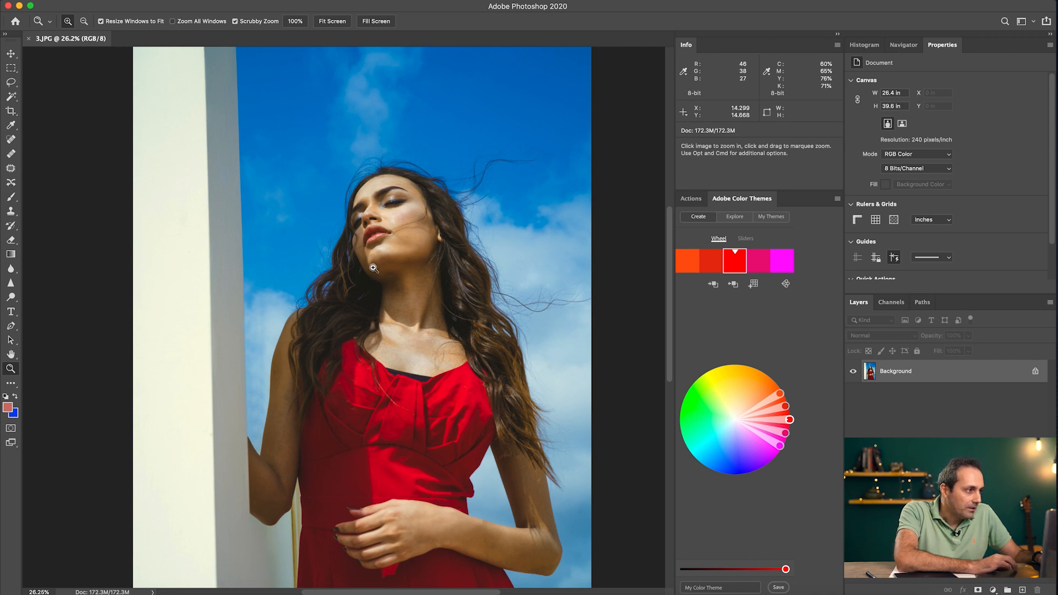
left_click_drag(436, 239, 423, 240)
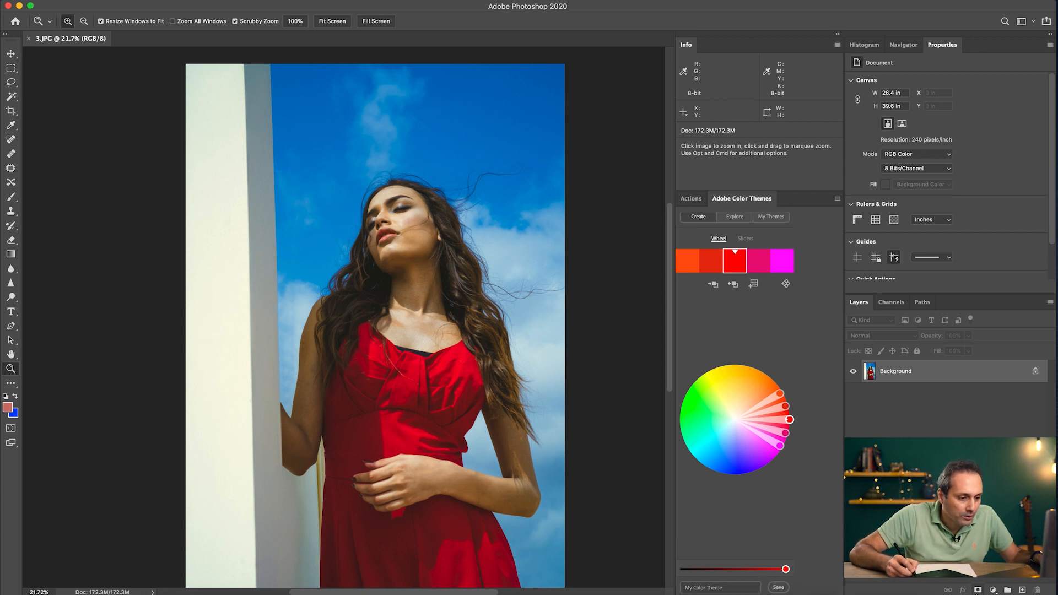
left_click(979, 589)
key("super+z")
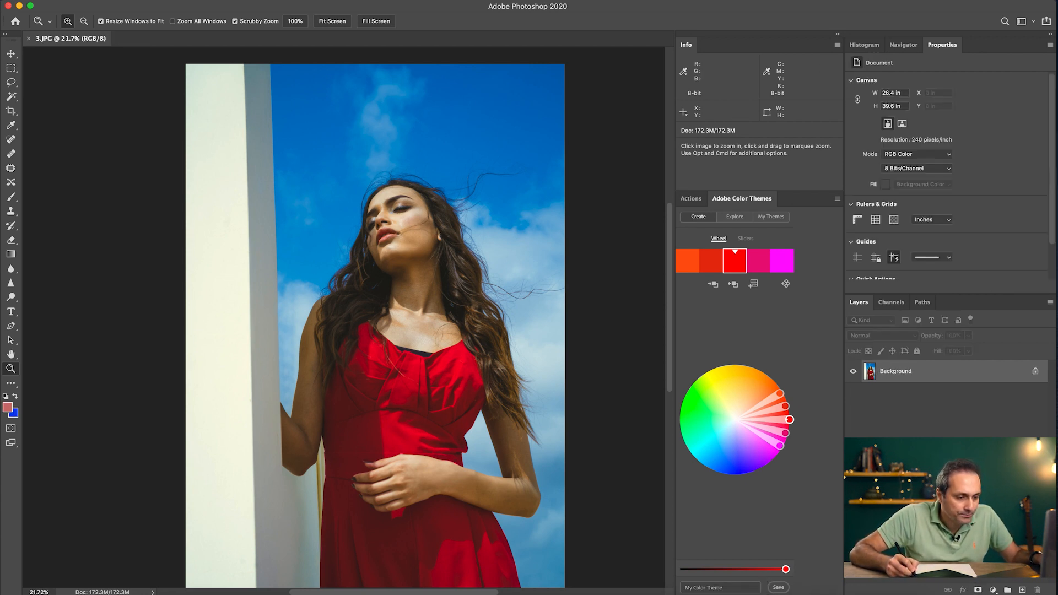
left_click(993, 590)
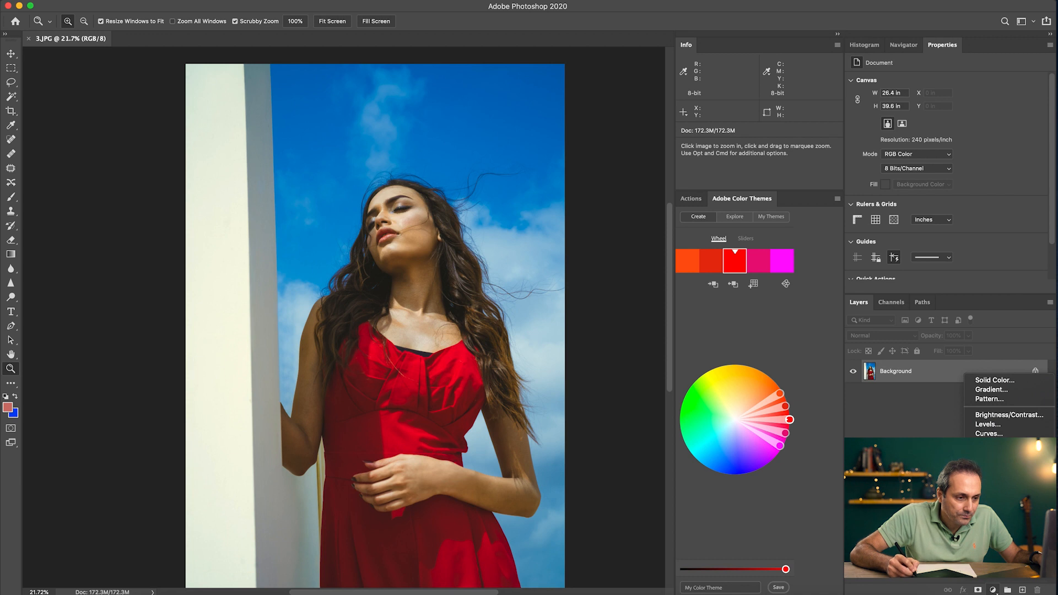
left_click(1006, 434)
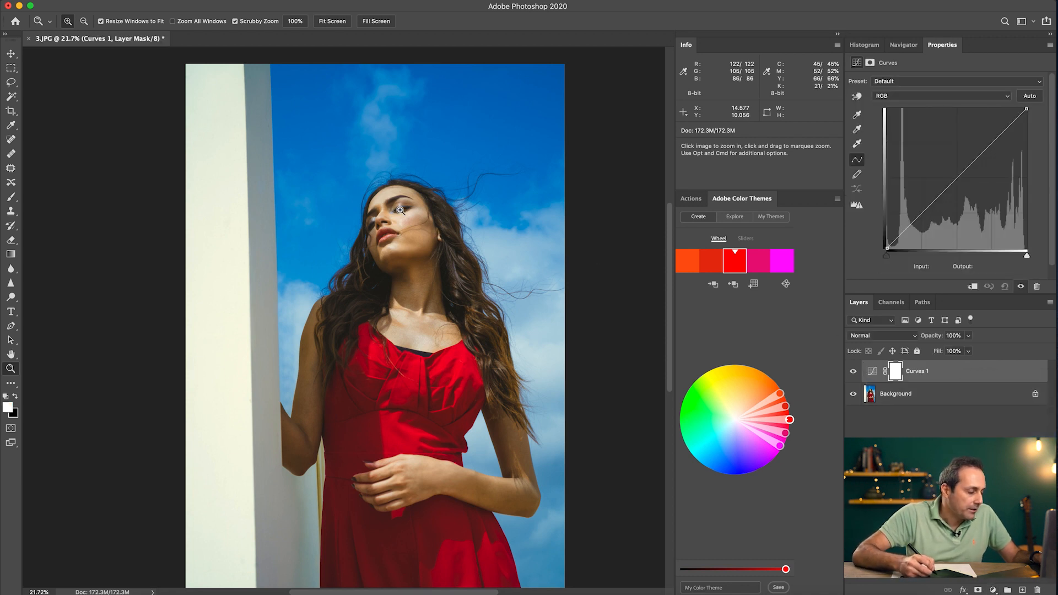
Outline the brightly lit skin from the forehead down around the eye to the cheek with a freehand lasso selection.
key("l")
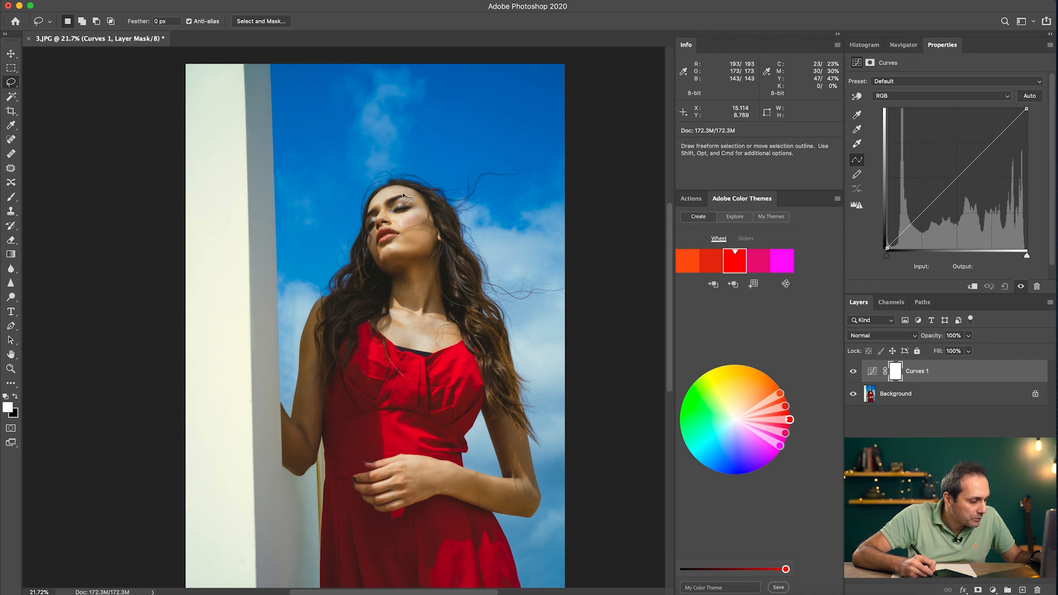
key("z")
left_click_drag(416, 246, 460, 246)
key("space")
left_click_drag(415, 188, 415, 247)
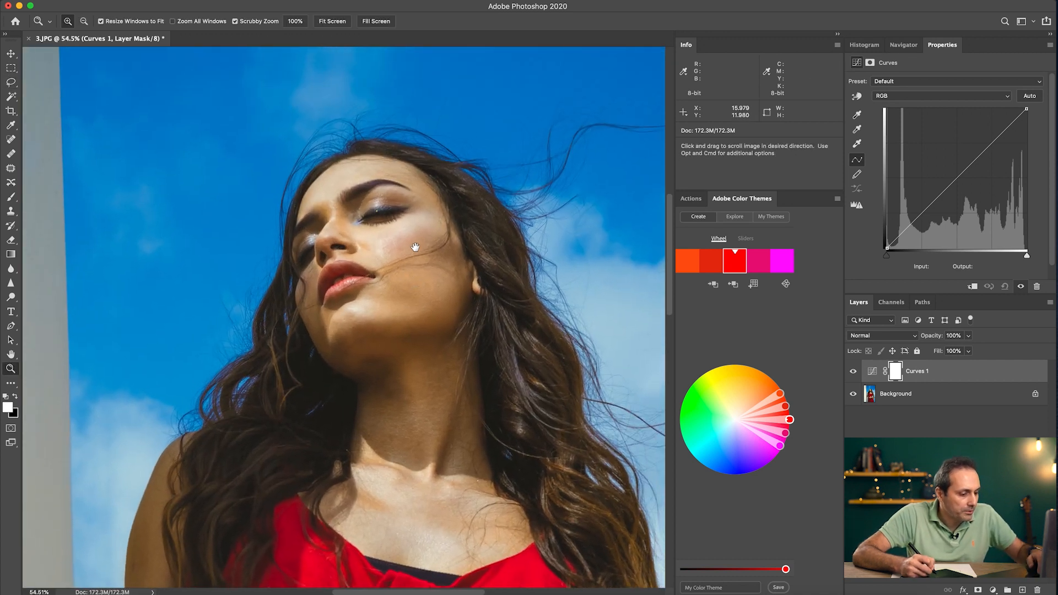
key("l")
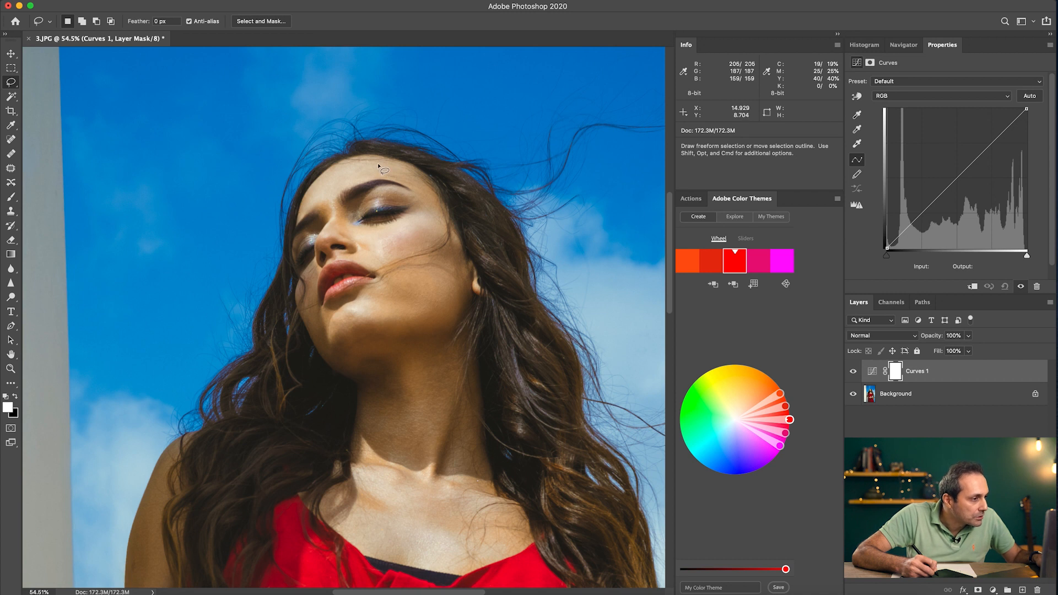
mouse_move(390, 164)
left_mouse_down()
mouse_move(441, 209)
mouse_move(447, 242)
mouse_move(428, 278)
mouse_move(395, 285)
mouse_move(391, 253)
mouse_move(422, 239)
mouse_move(432, 213)
mouse_move(415, 188)
mouse_move(371, 174)
mouse_move(379, 157)
left_mouse_up()
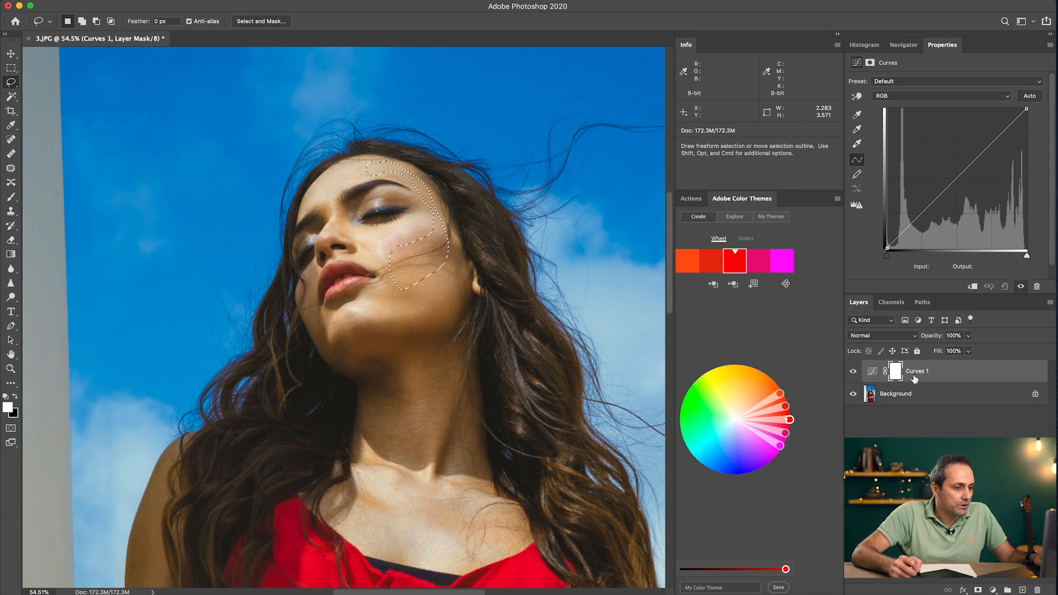
Copy the selected skin from the Background layer to a new layer and reload that patch's outline as a selection.
left_click(910, 396)
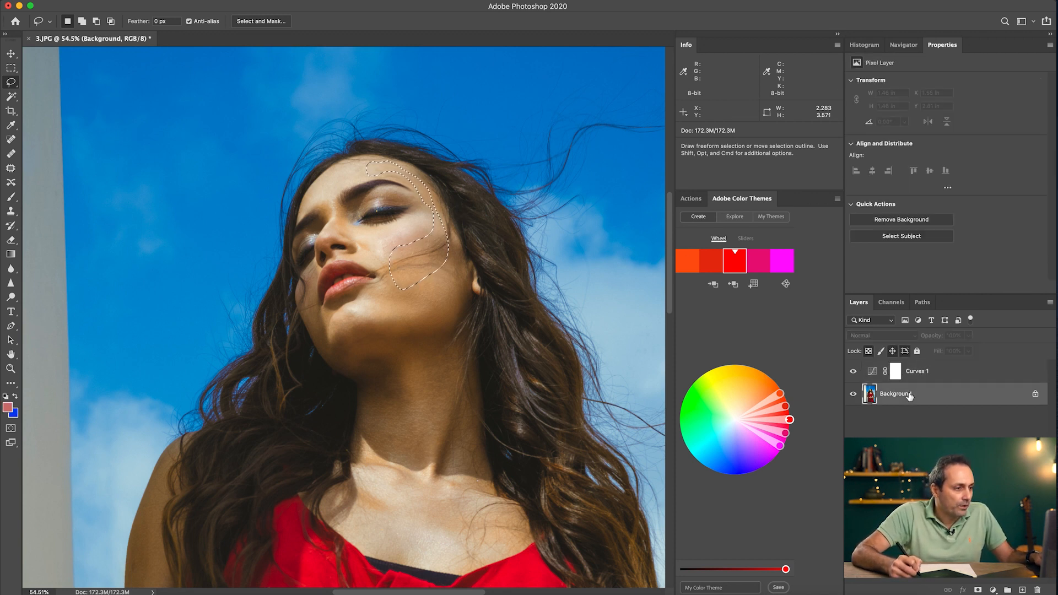
key("super+j")
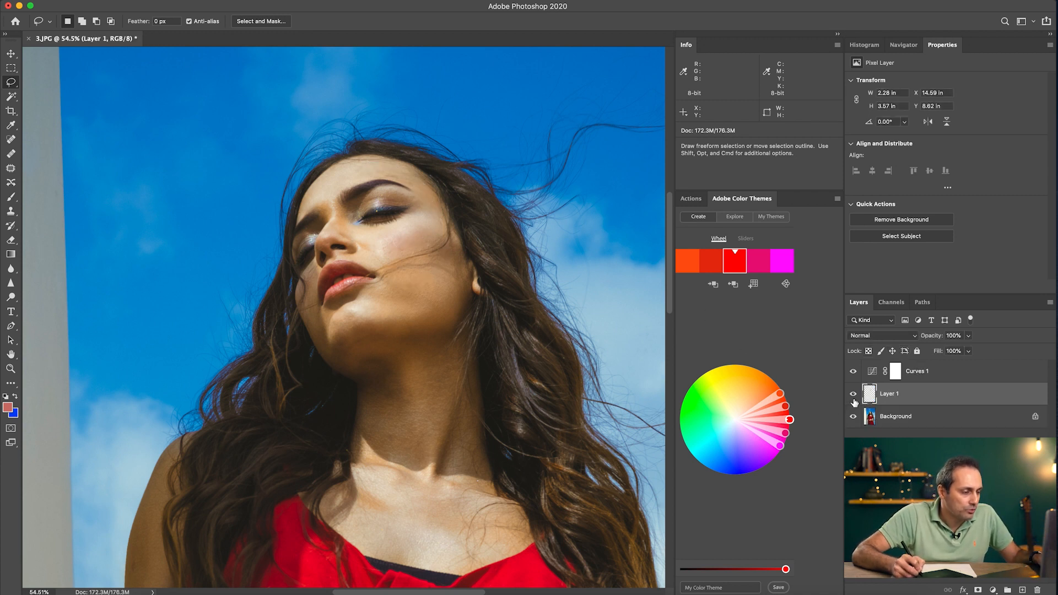
left_click_drag(864, 405, 867, 398)
left_click(869, 394, "super")
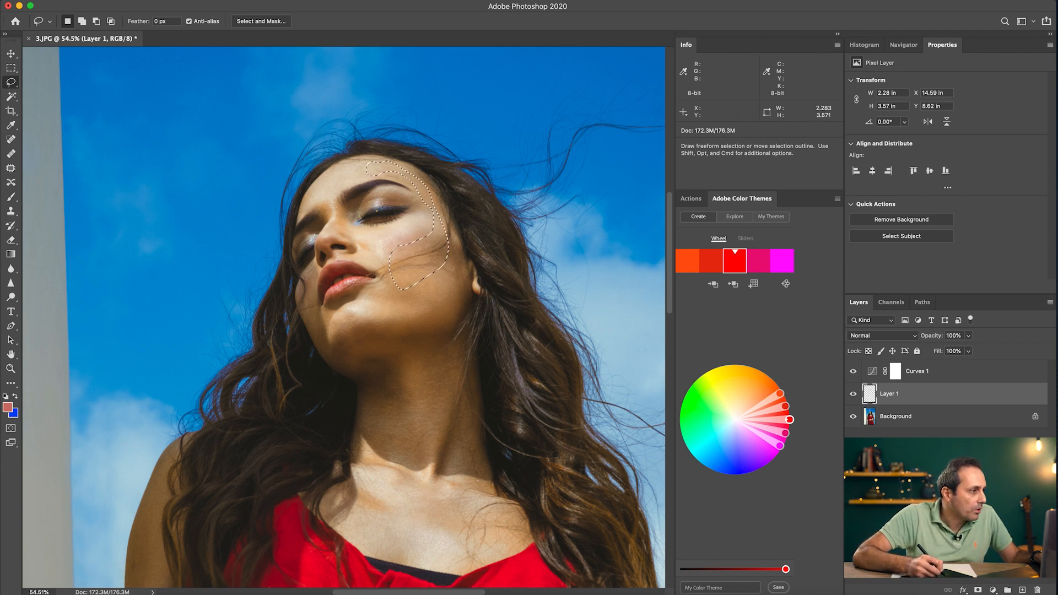
Apply the Average blur to the selected skin patch on Layer 1, deselect, and place a color sampler on the cheek part.
left_click(265, 2)
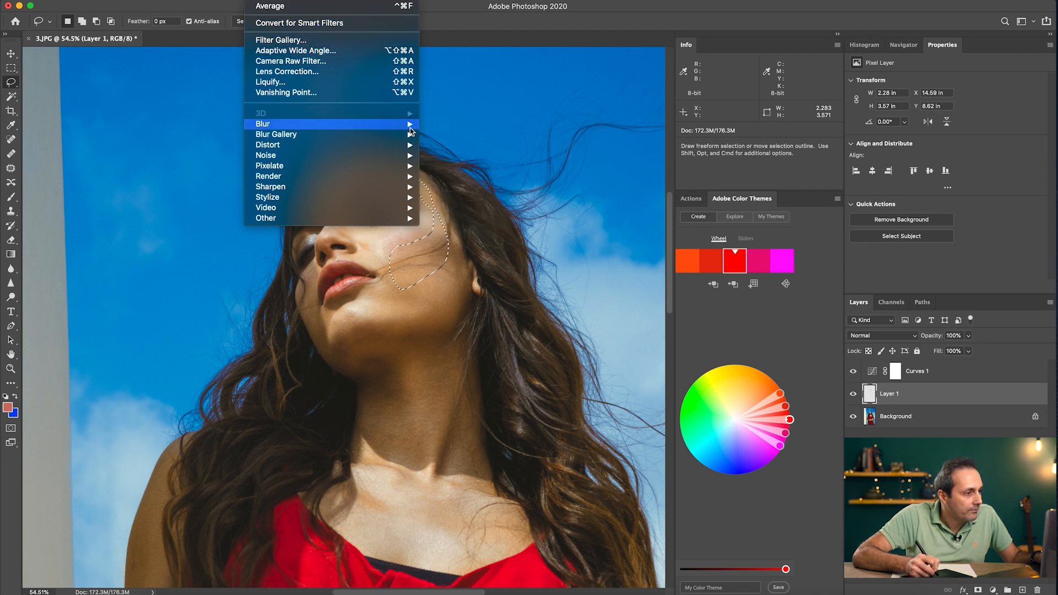
mouse_move(410, 129)
left_click(445, 124)
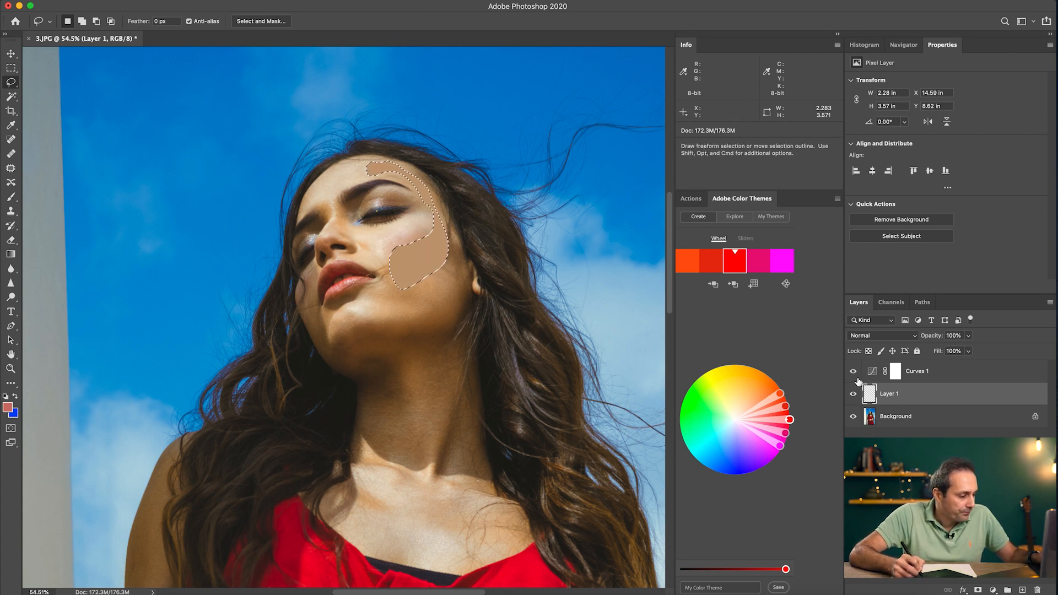
key("super+d")
key("i")
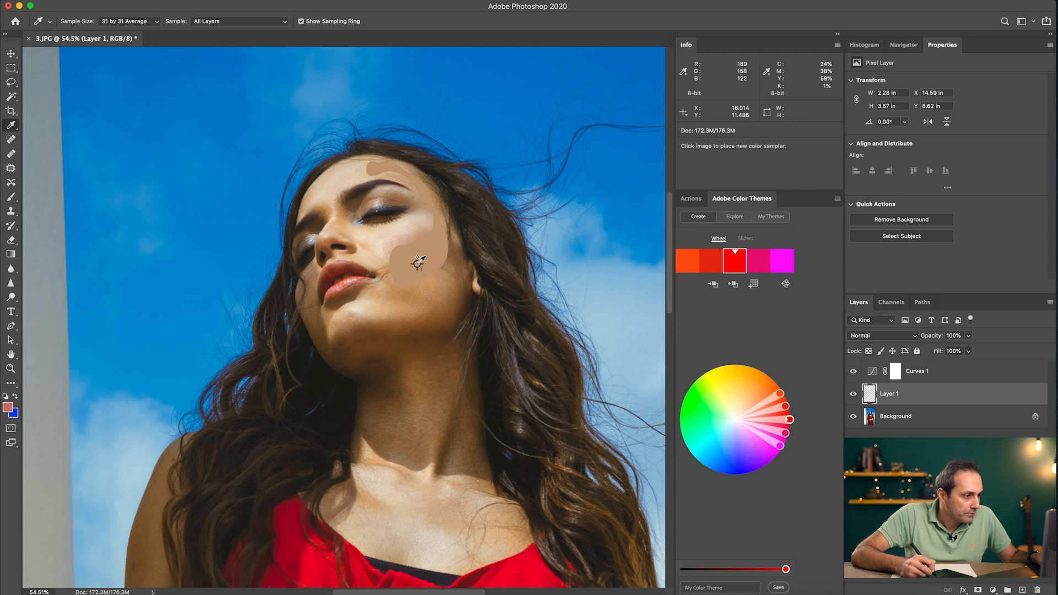
left_click(418, 263)
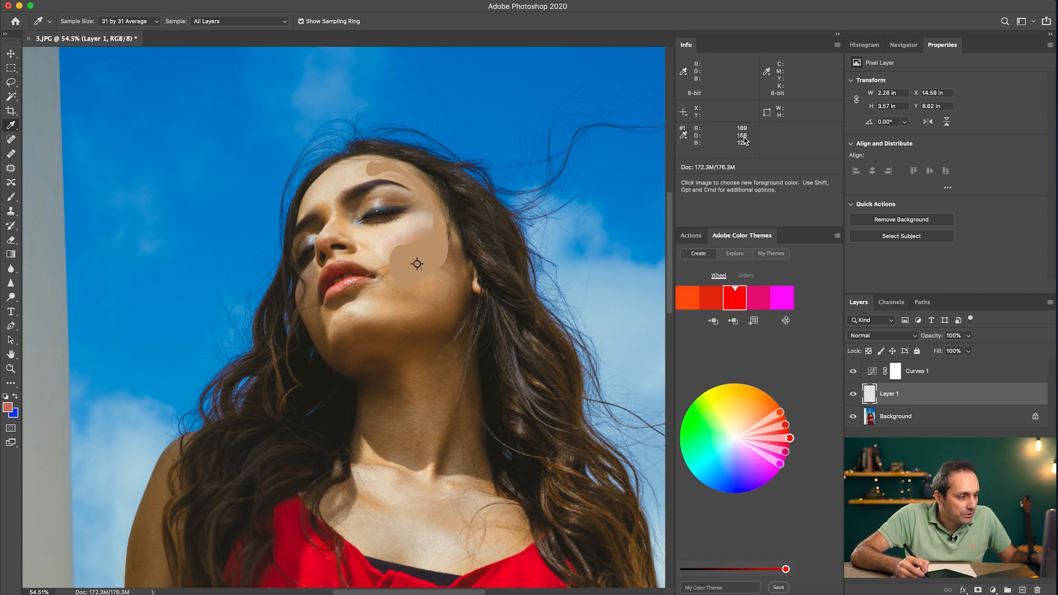
Raise the Red channel in Curves 1 with a point at input 160, output 168.
left_click(916, 374)
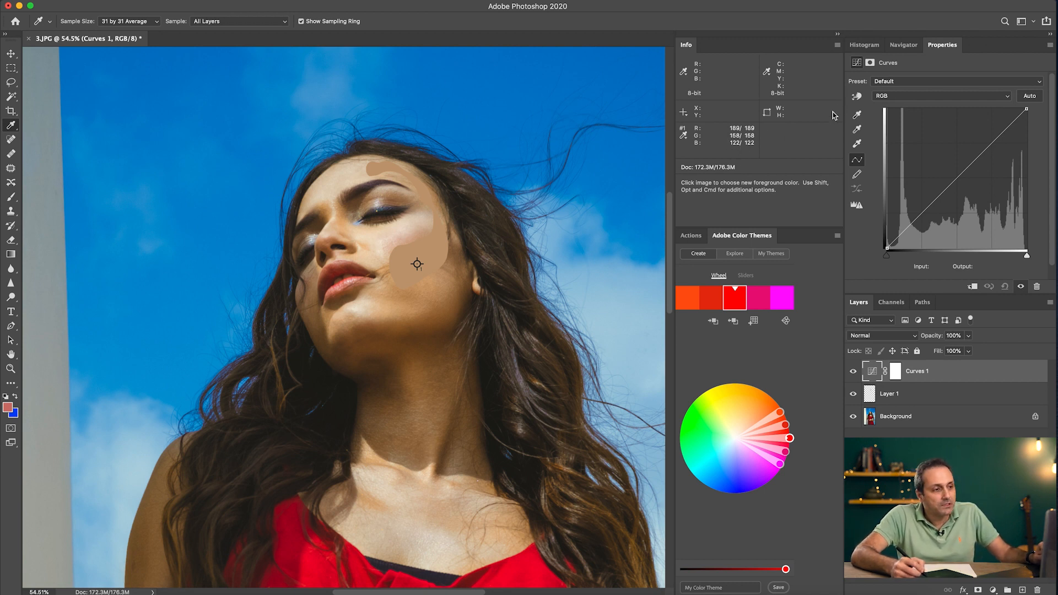
left_click(960, 97)
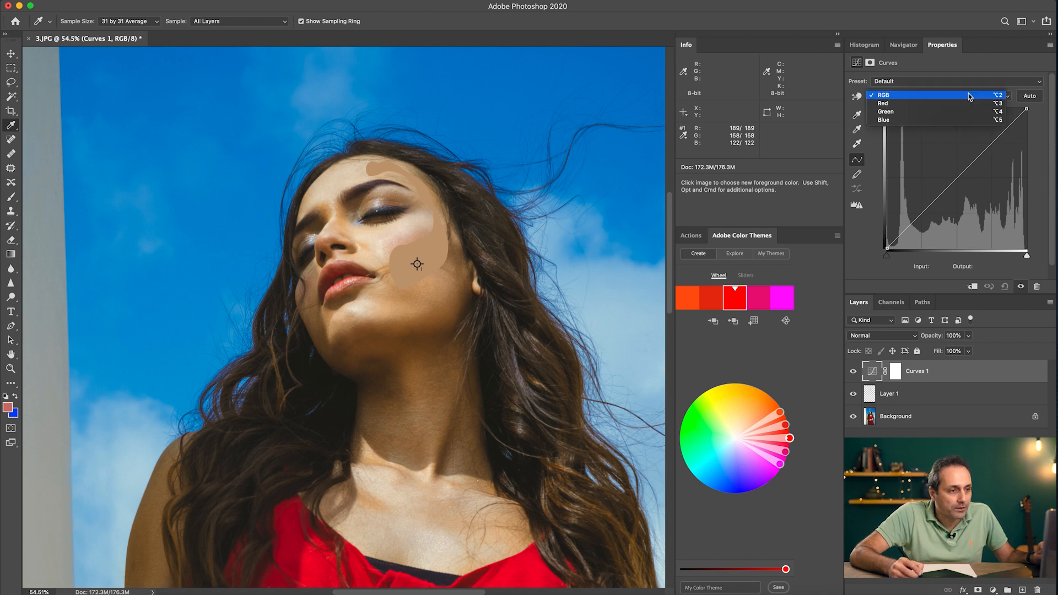
left_click(959, 104)
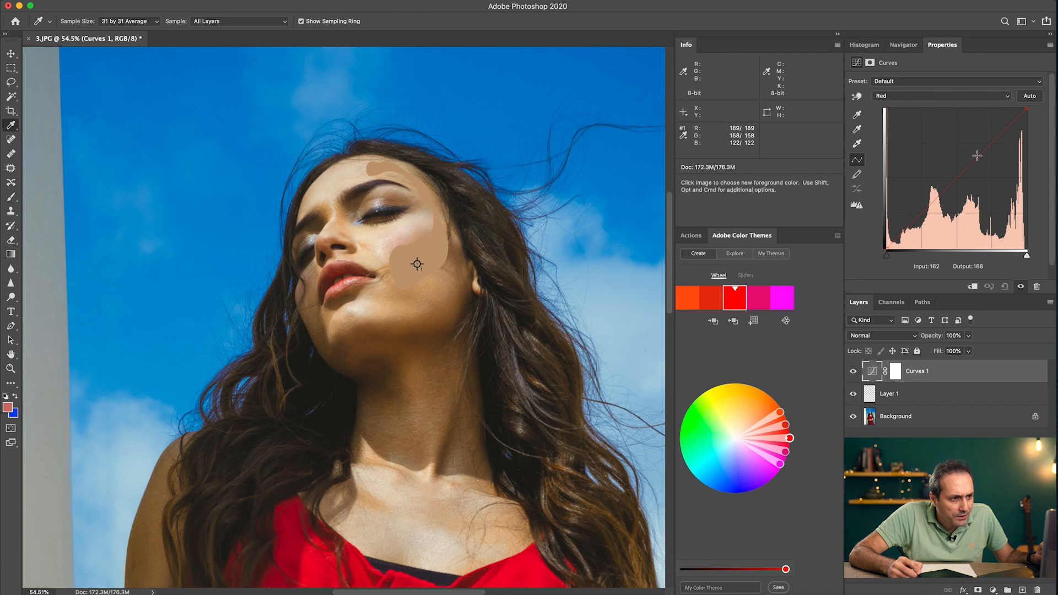
left_click_drag(975, 159, 975, 156)
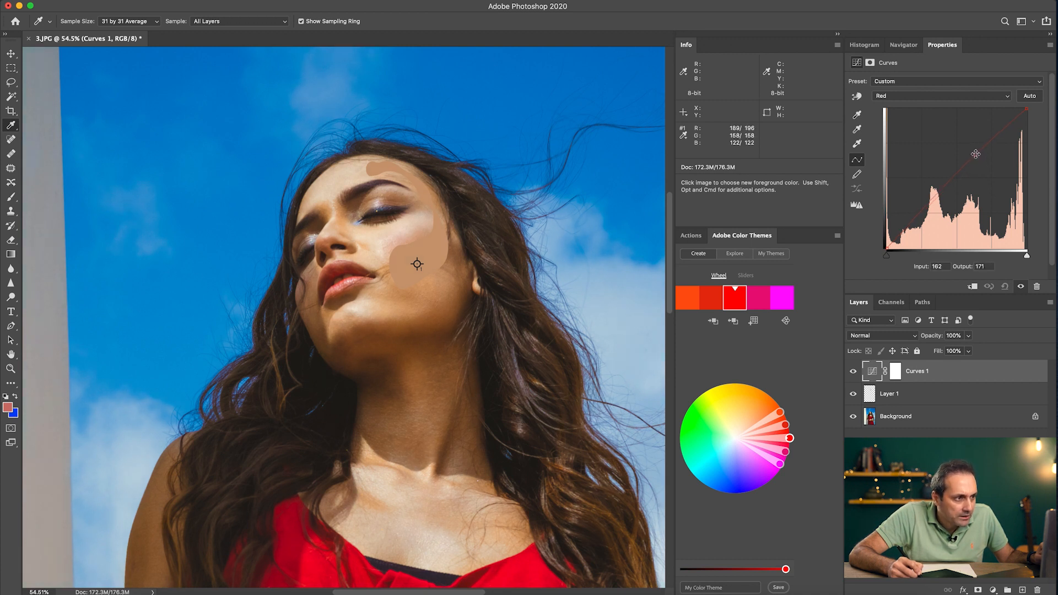
left_click_drag(975, 153, 975, 156)
Lower the Green channel in Curves 1 with a point at input 166, output 159.
left_click(970, 102)
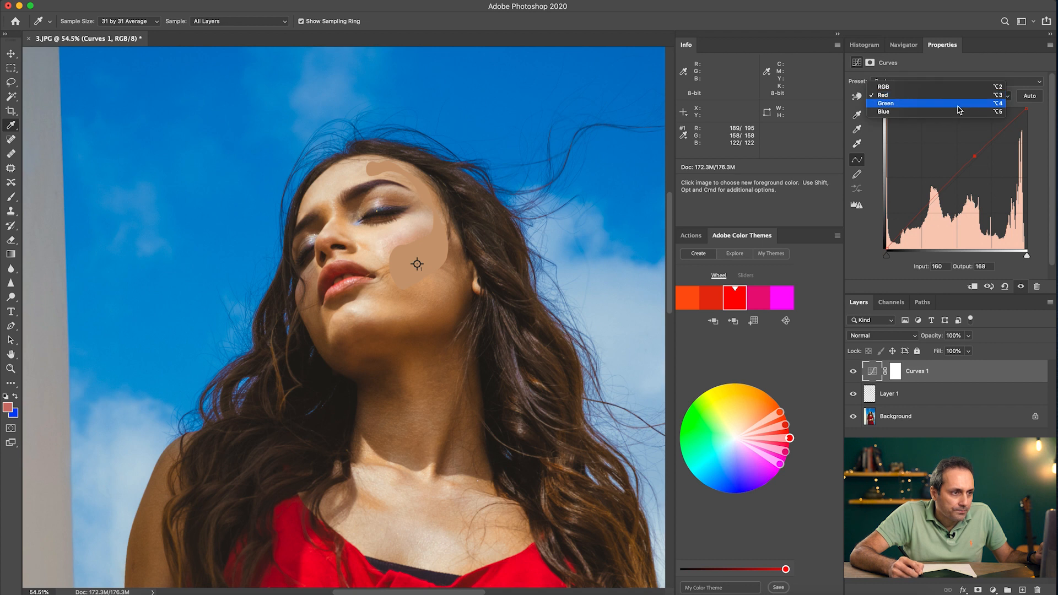
left_click(958, 107)
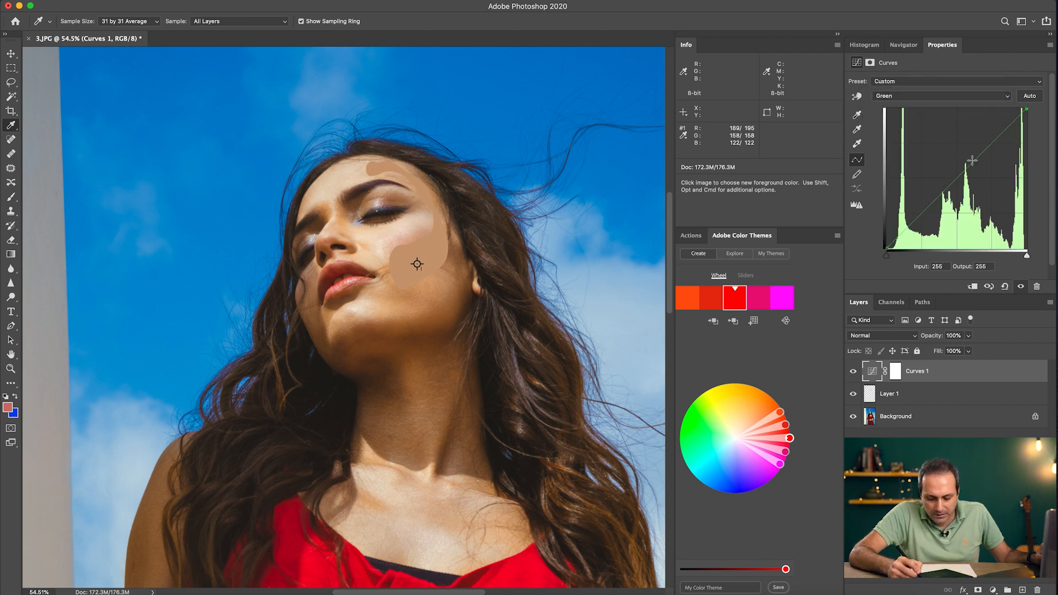
left_click(980, 156)
left_click_drag(980, 155, 978, 161)
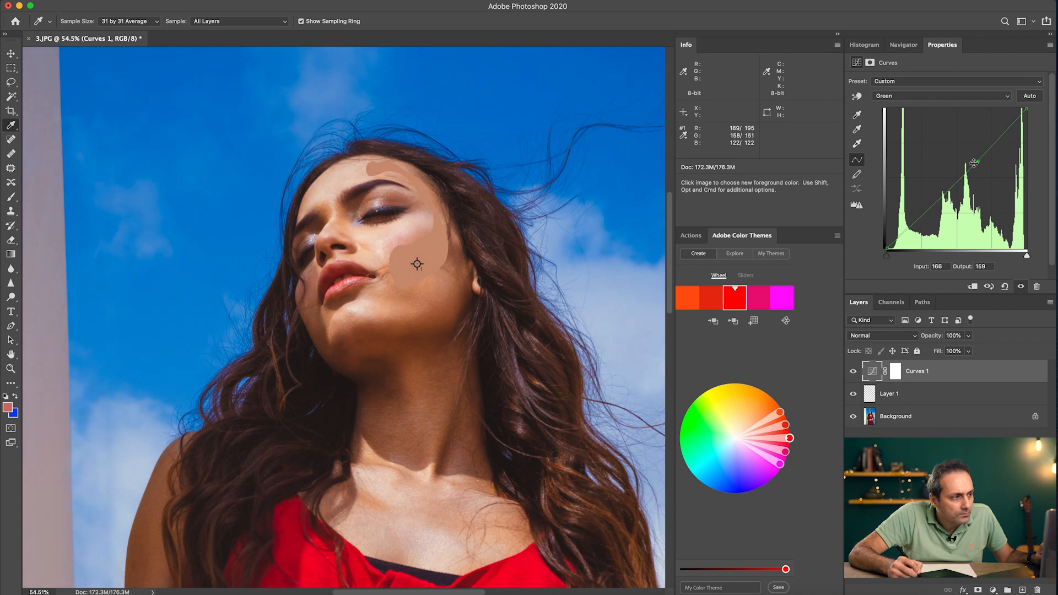
Raise the Blue channel in Curves 1 with a point at input 162, output 172.
left_click(966, 99)
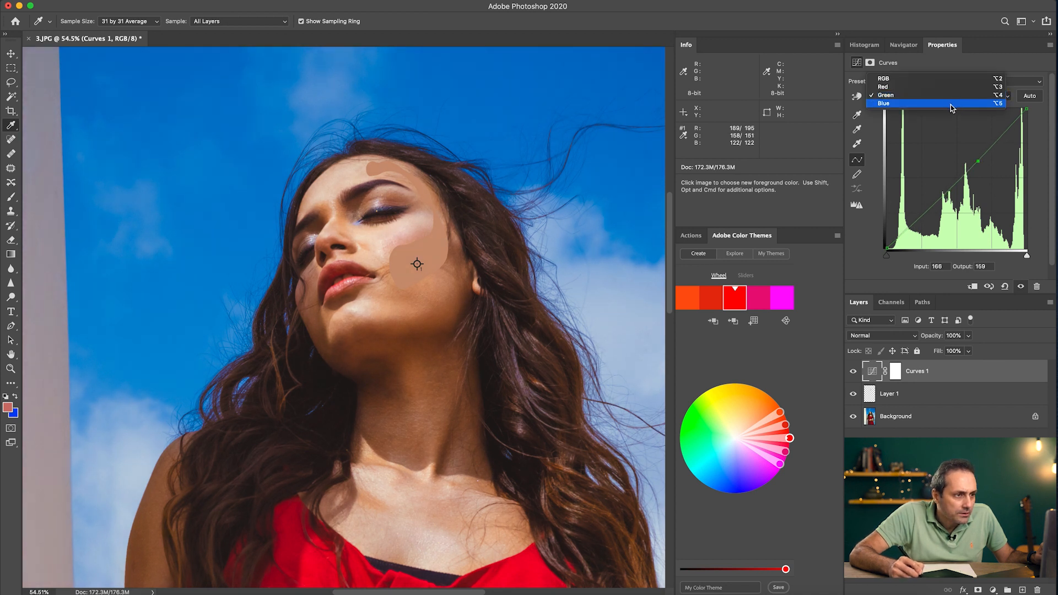
left_click(952, 104)
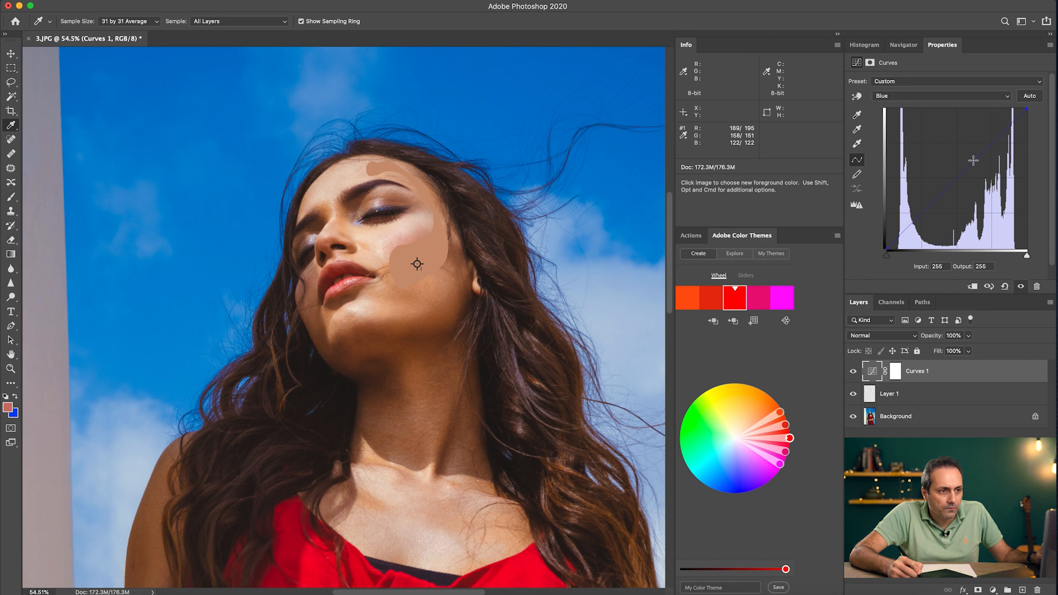
left_click_drag(972, 160, 977, 154)
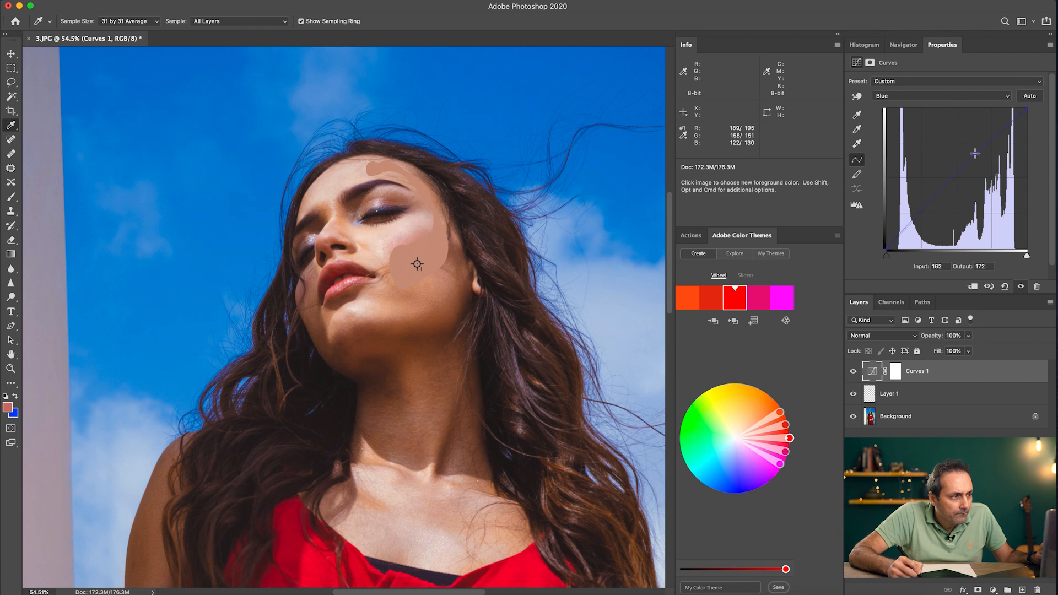
Hide Layer 1 so the averaged skin patch no longer covers the face.
key("z")
left_click_drag(465, 318, 424, 333)
left_click(853, 395)
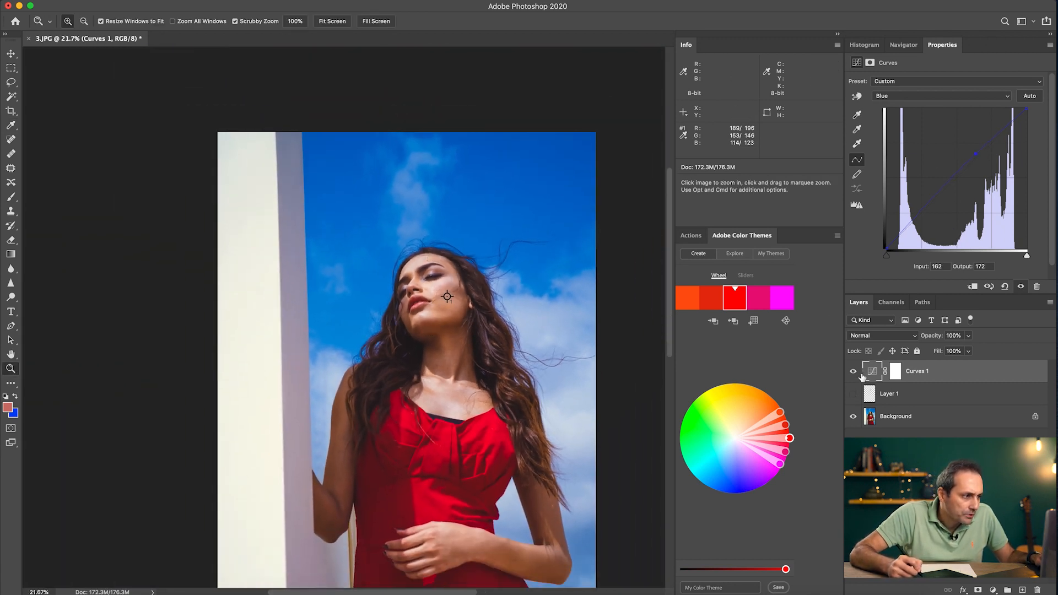
Darken the midtones slightly on the composite RGB curve with a point at input 125, output 122.
left_click_drag(455, 291, 485, 291)
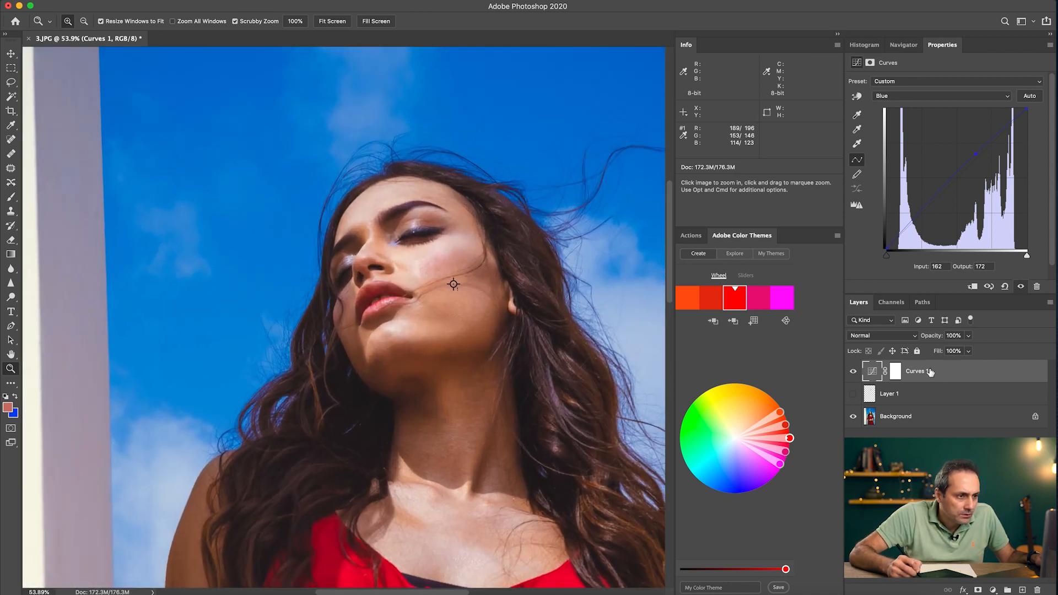
left_click(945, 96)
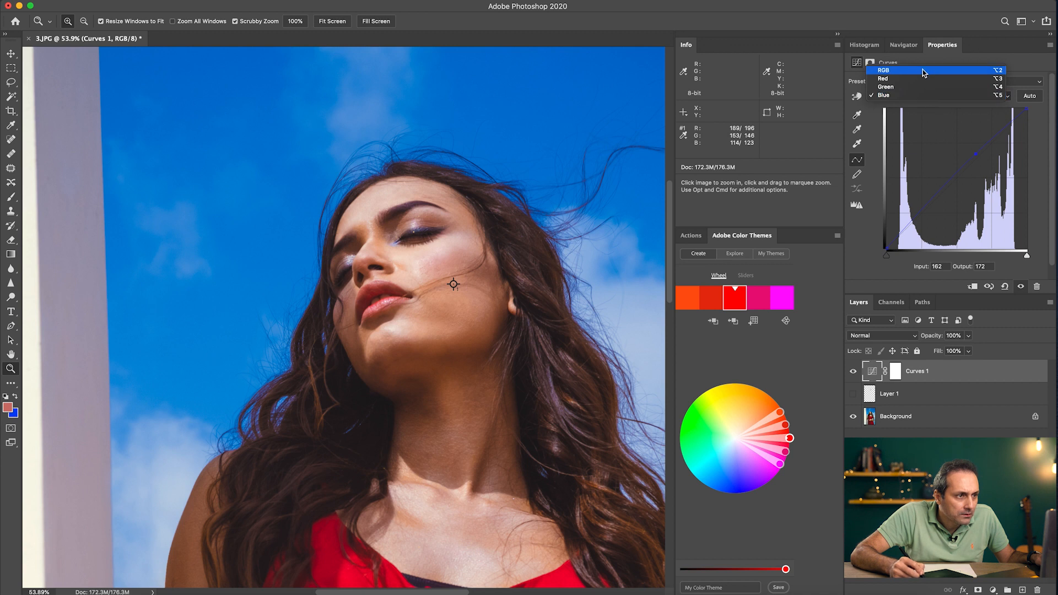
left_click(924, 72)
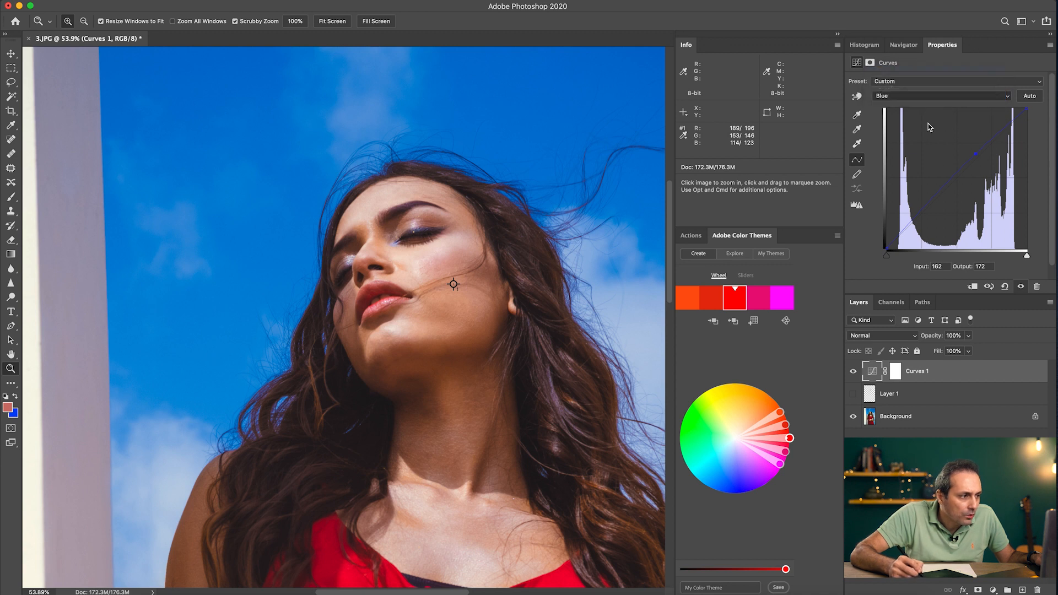
left_click(951, 184)
left_click_drag(951, 183, 951, 188)
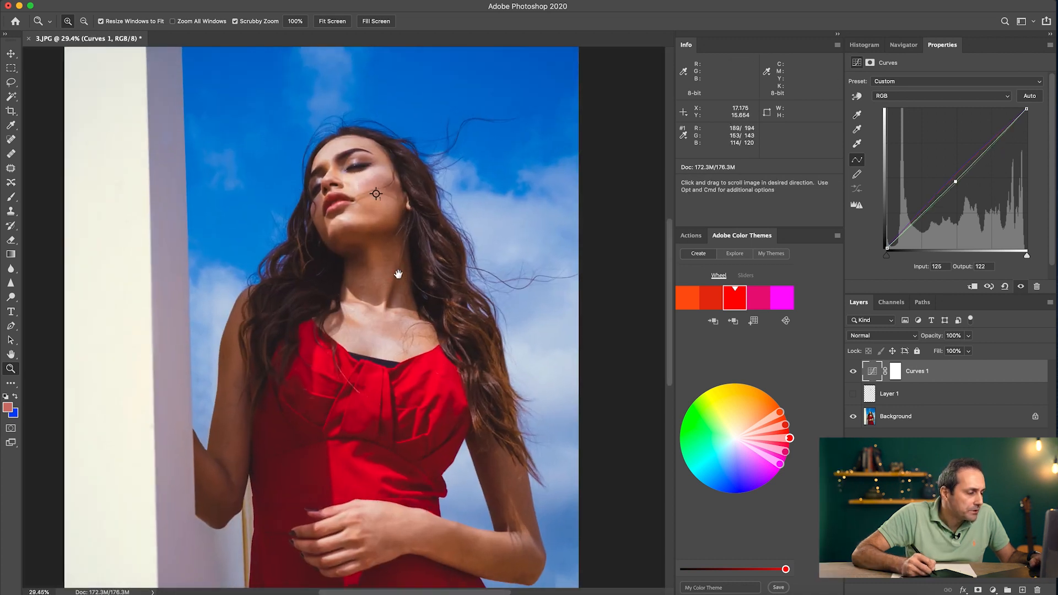
Compare the portrait in 3.JPG with and without the Curves 1 adjustment.
left_click_drag(397, 274, 373, 307)
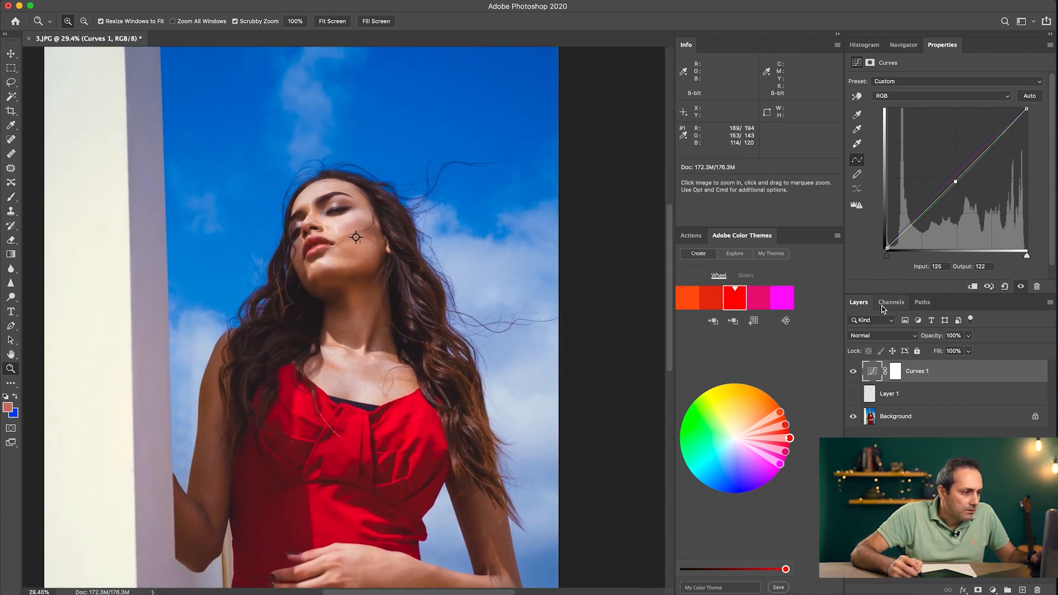
left_click(853, 371)
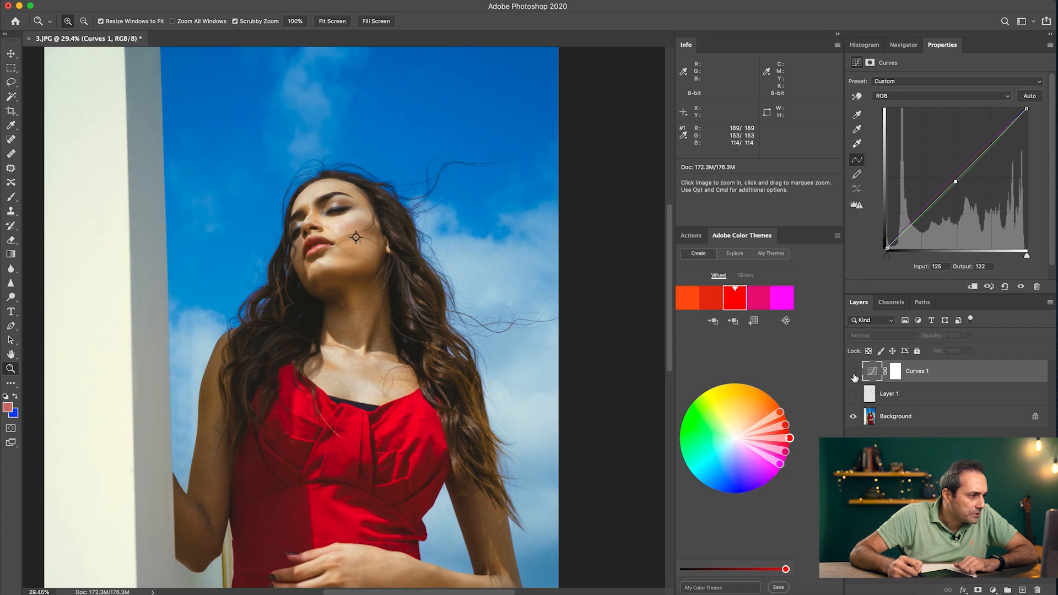
left_click(853, 372)
left_click(853, 372)
left_click(850, 370)
left_click(850, 372)
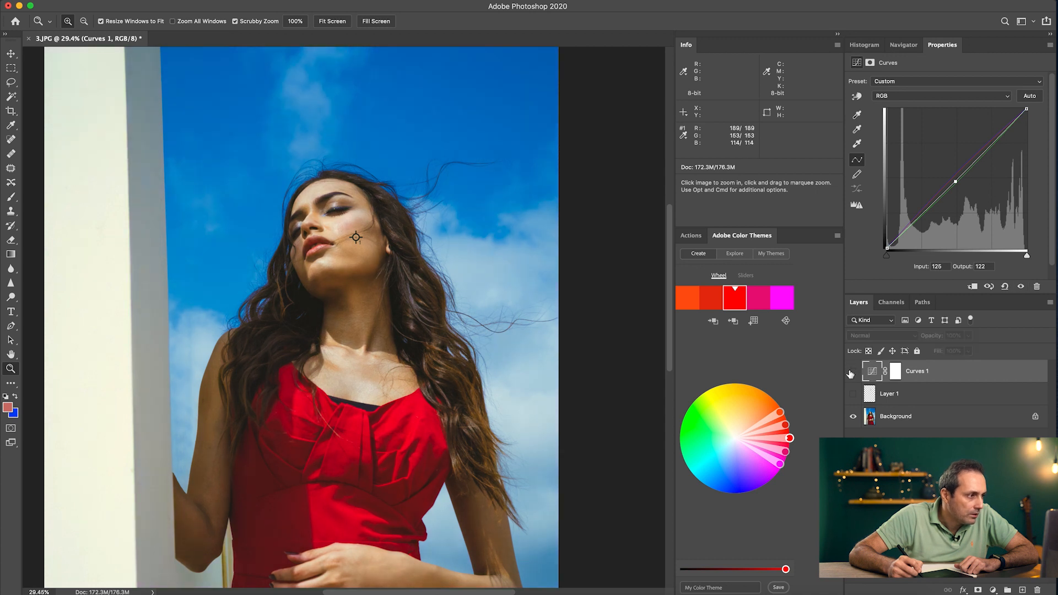